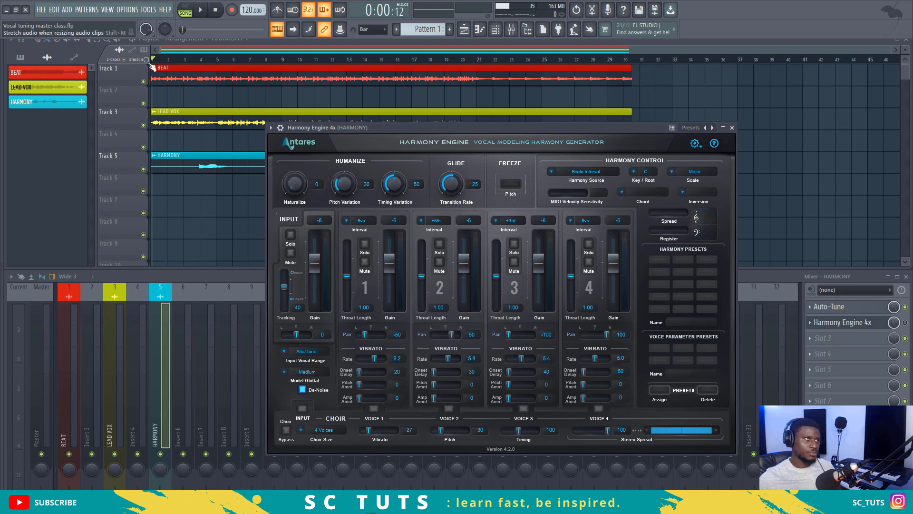
# Play the arrangement from bar 3 to hear the HARMONY track with Harmony Engine 4x disabled
pyautogui.click(196, 61)
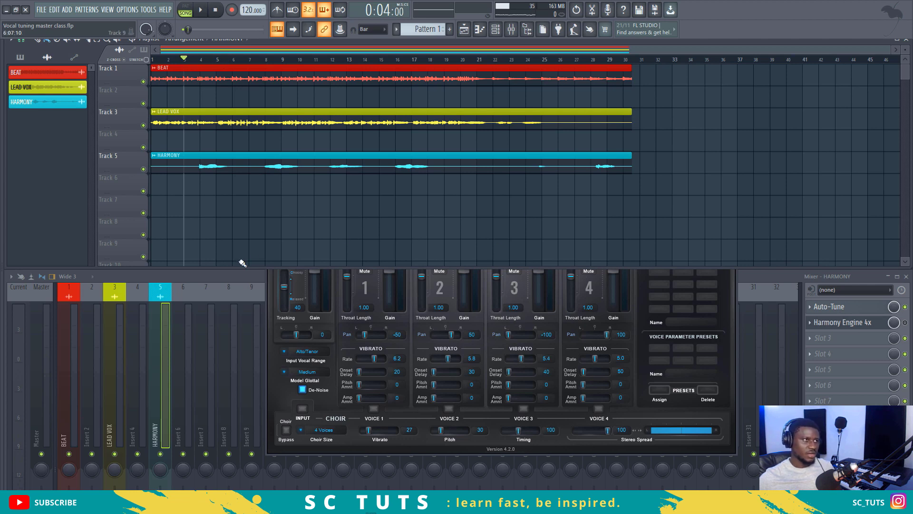
pyautogui.press('space')
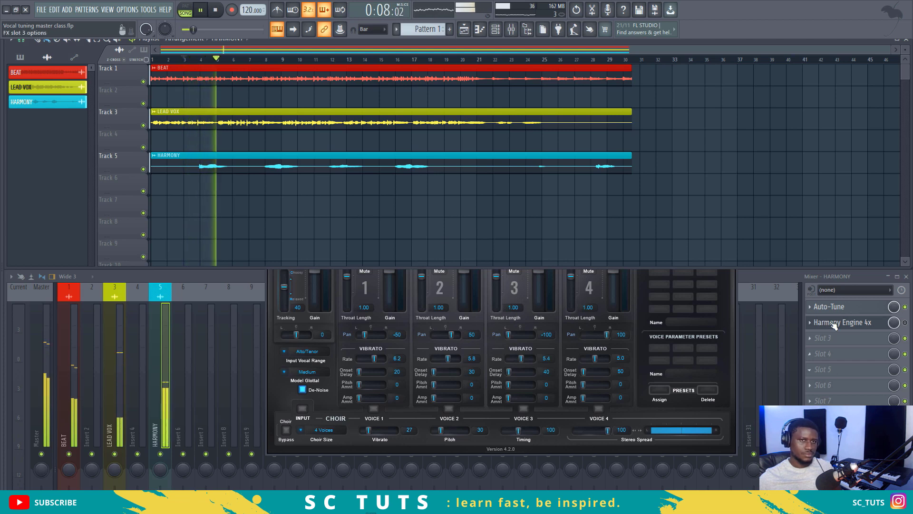
pyautogui.click(808, 277)
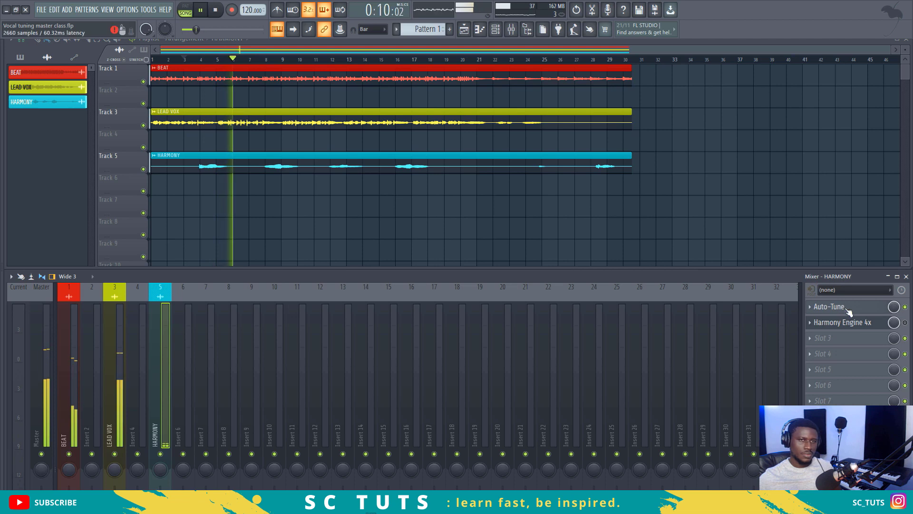
pyautogui.press('space')
# Check the key and scale in the HARMONY track's Auto-Tune, and set the Harmony Engine 4x key to G
pyautogui.click(832, 307)
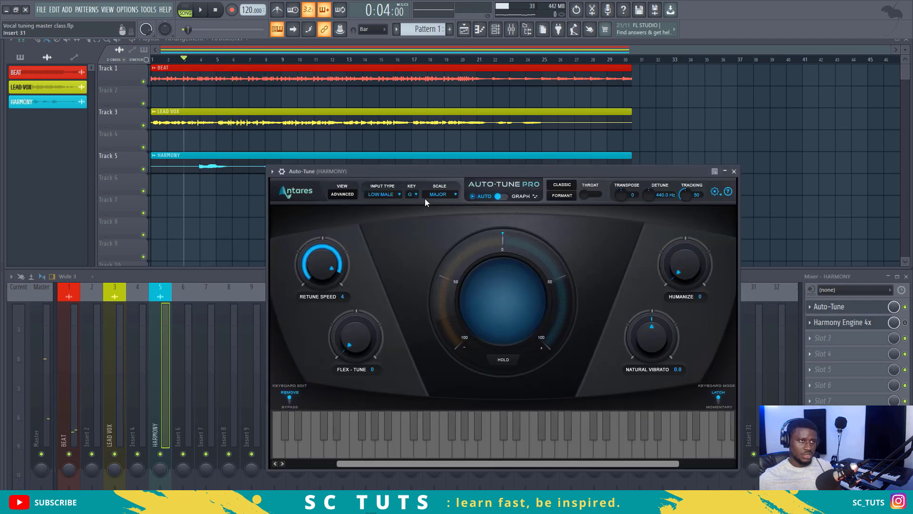
pyautogui.click(734, 171)
pyautogui.click(840, 323)
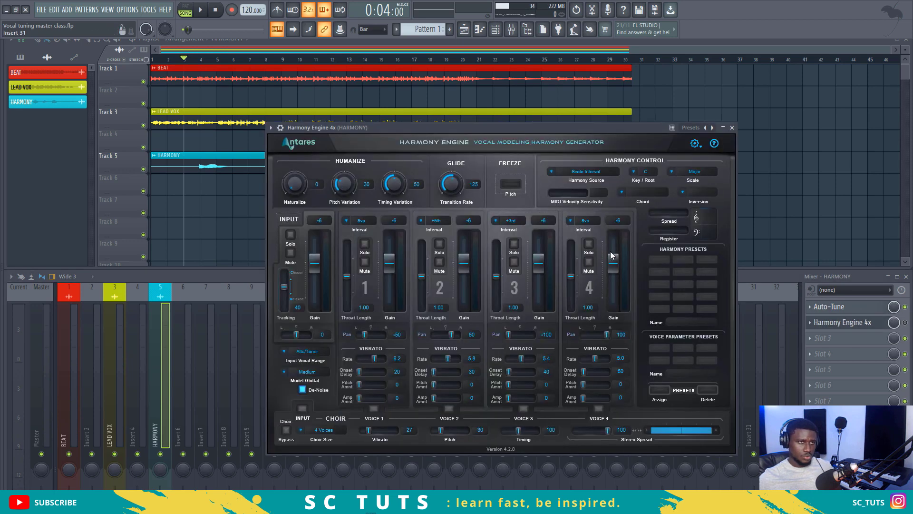
pyautogui.click(642, 172)
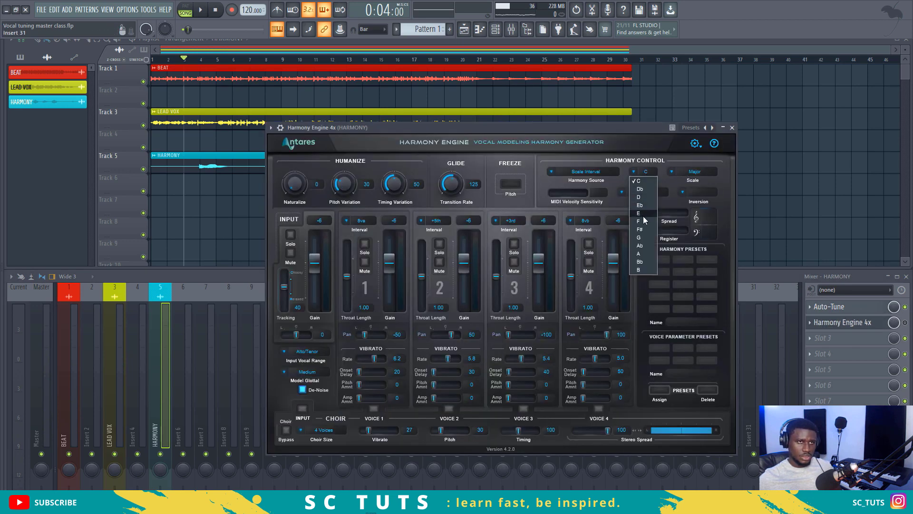
pyautogui.click(640, 238)
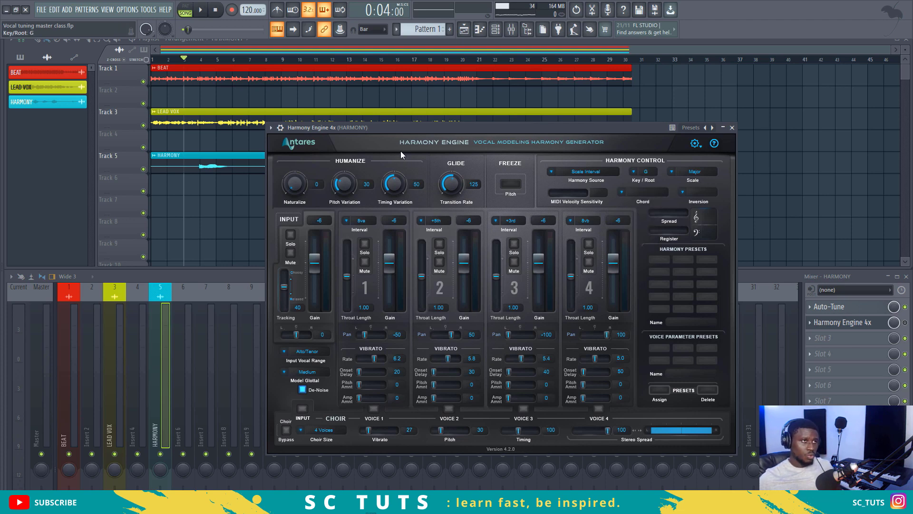
# Solo the HARMONY mixer track and enable its Harmony Engine 4x effect
pyautogui.moveTo(403, 128); pyautogui.dragTo(428, 149)
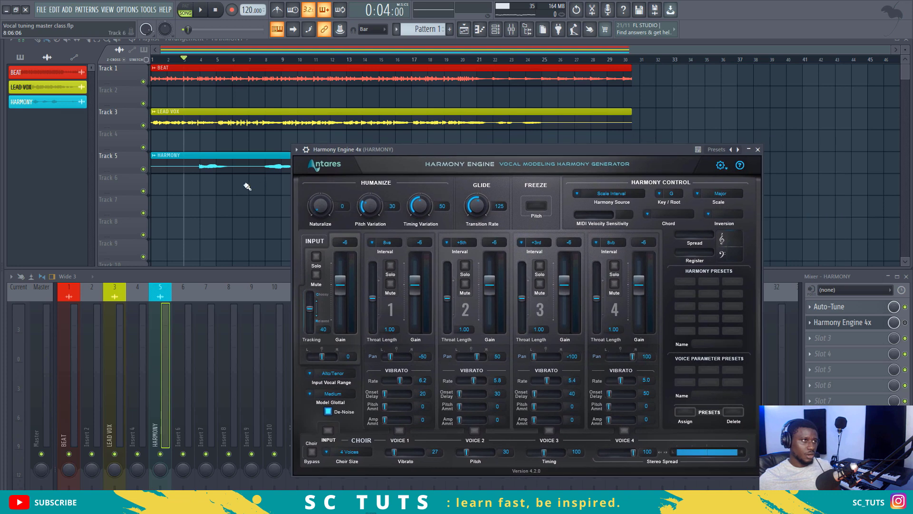
pyautogui.click(164, 456)
pyautogui.click(443, 148)
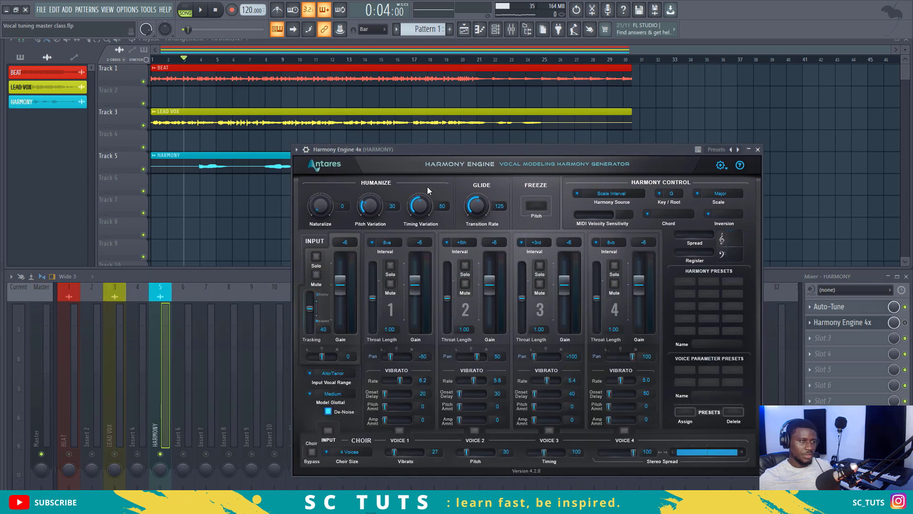
pyautogui.click(908, 325)
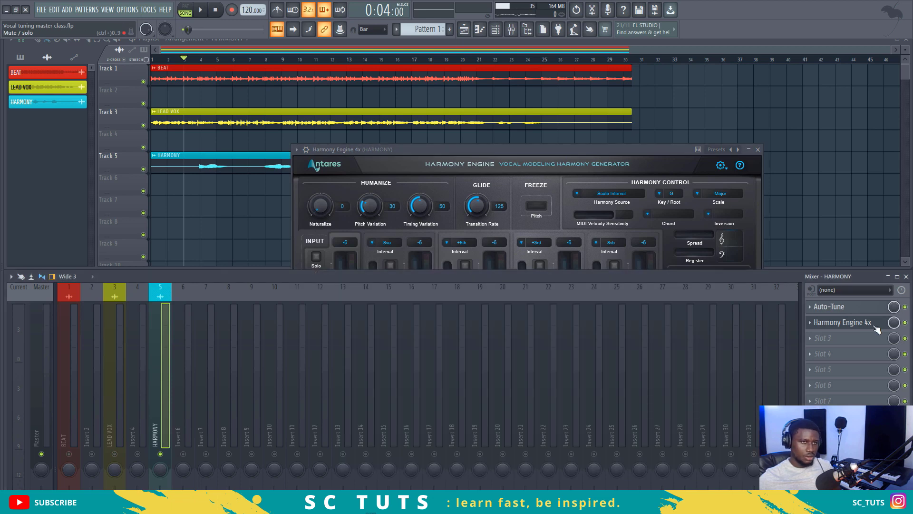
pyautogui.click(580, 149)
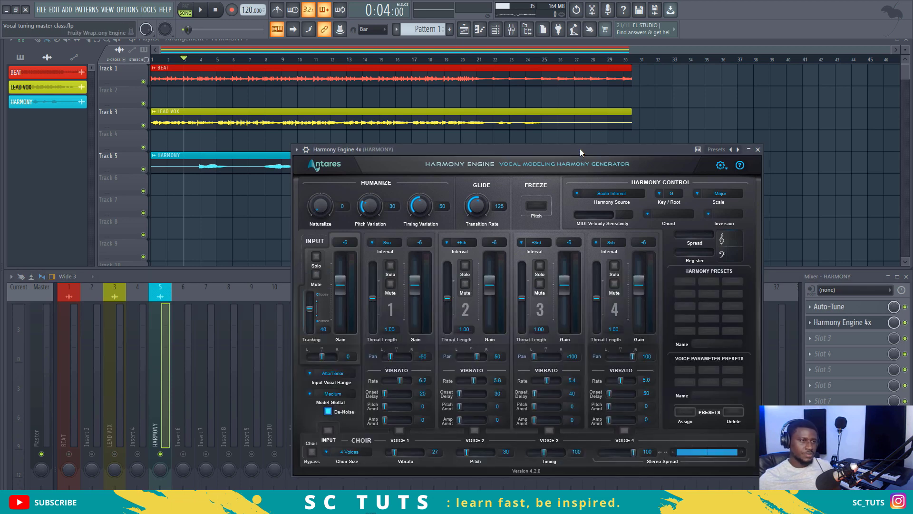
# Audition the soloed harmony, mute voices 2, 3 and 4, and set voice 1's gain to -18
pyautogui.press('space')
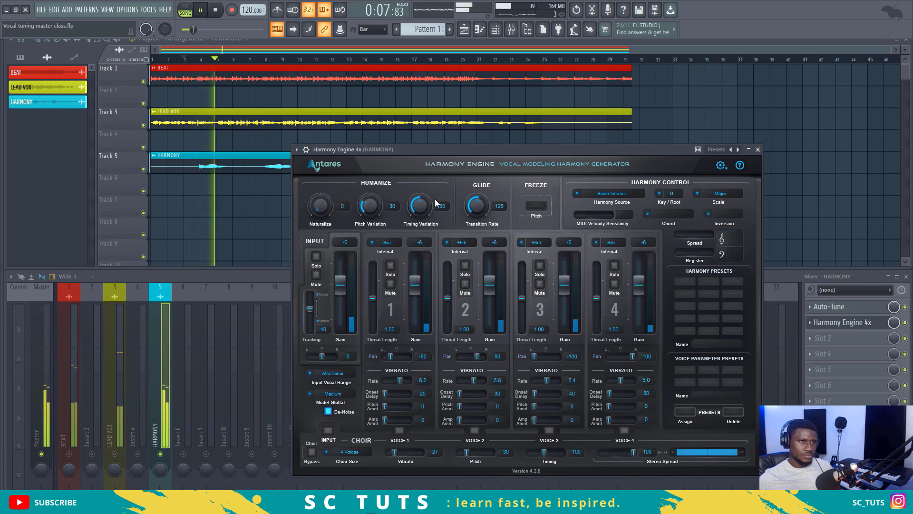
pyautogui.press('space')
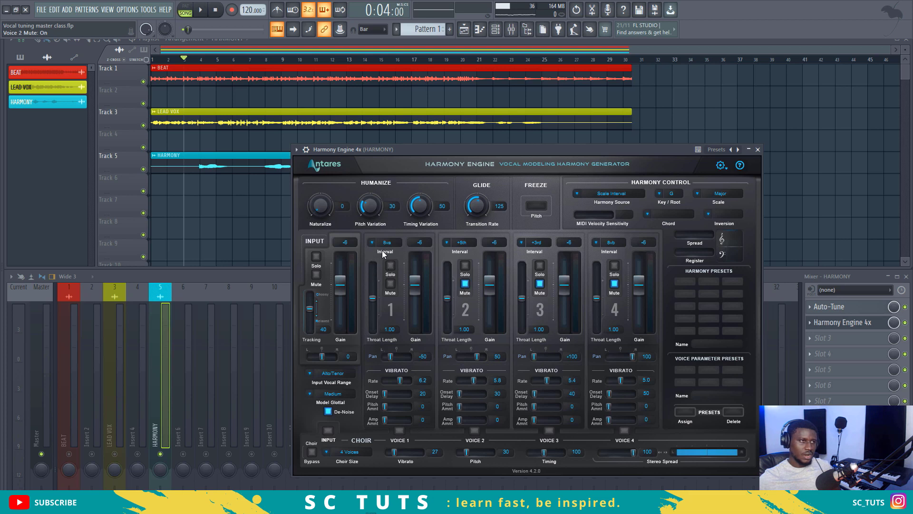
pyautogui.press('space')
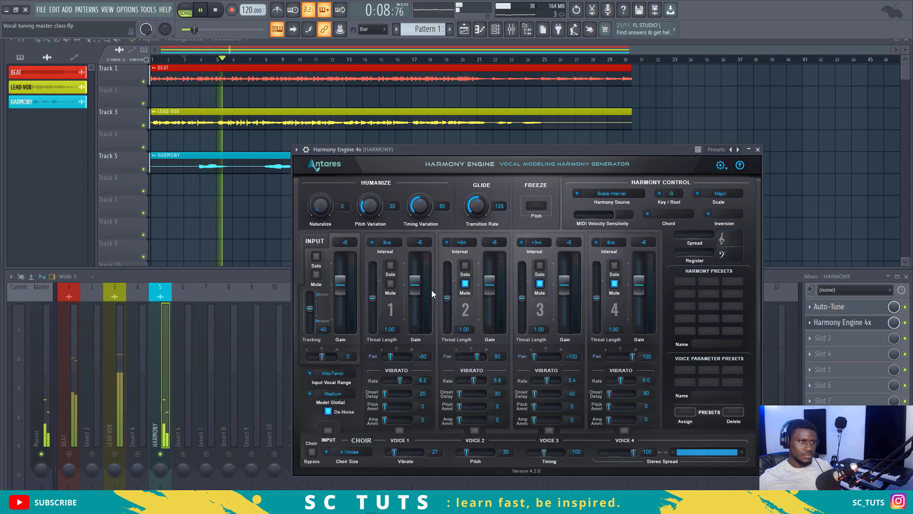
pyautogui.press('space')
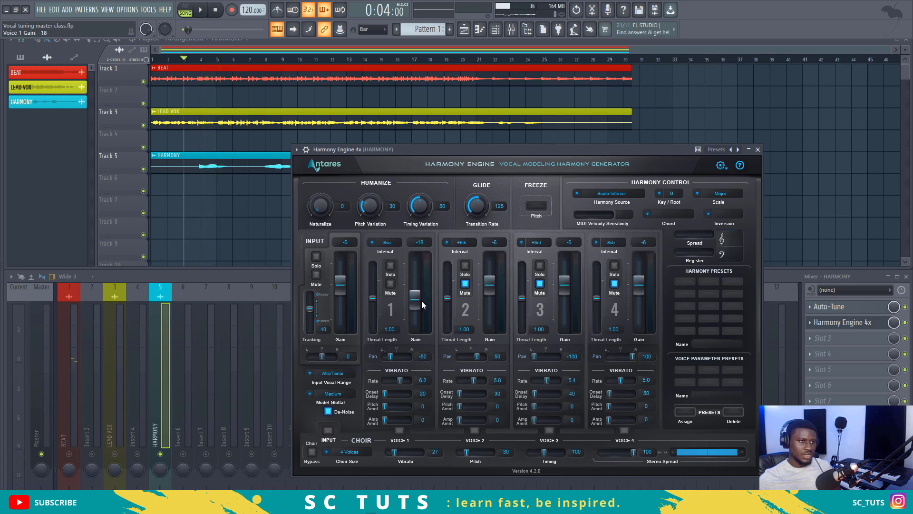
pyautogui.press('space')
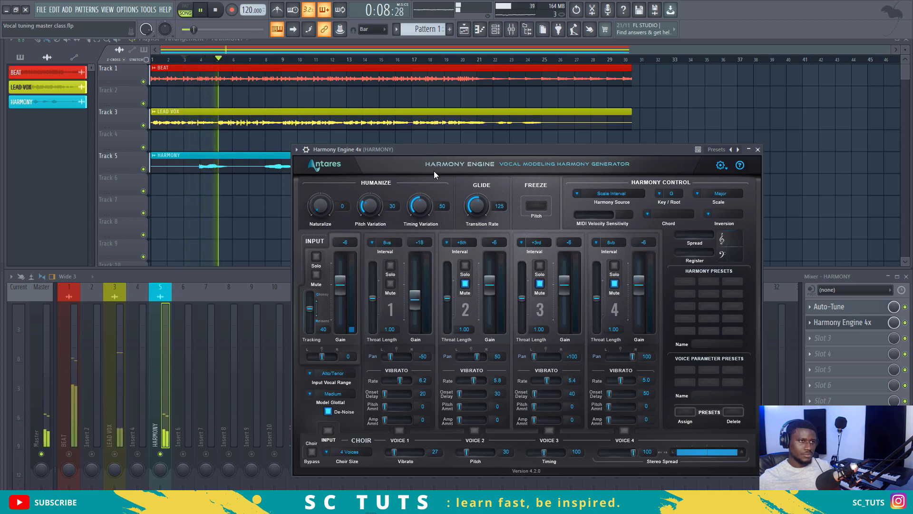
# Unmute voice 2, set its interval to +3rd and lower its gain to -13 while auditioning
pyautogui.press('space')
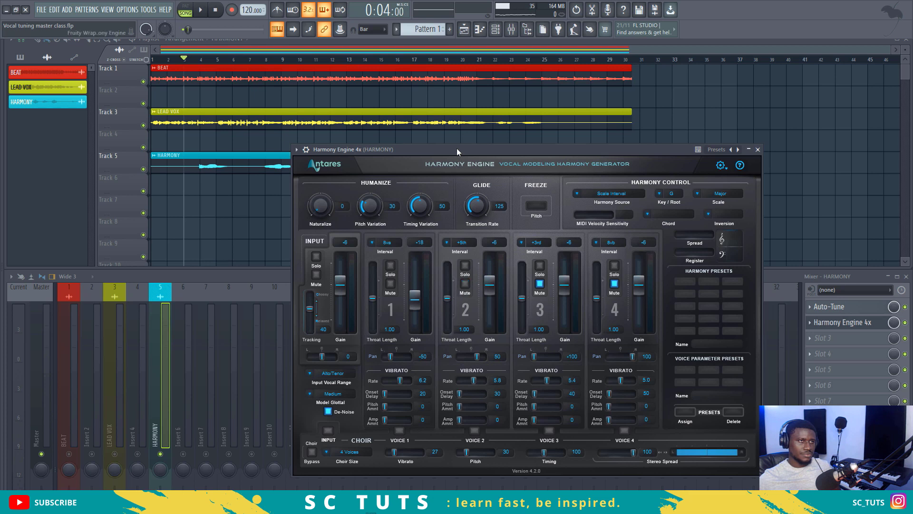
pyautogui.press('space')
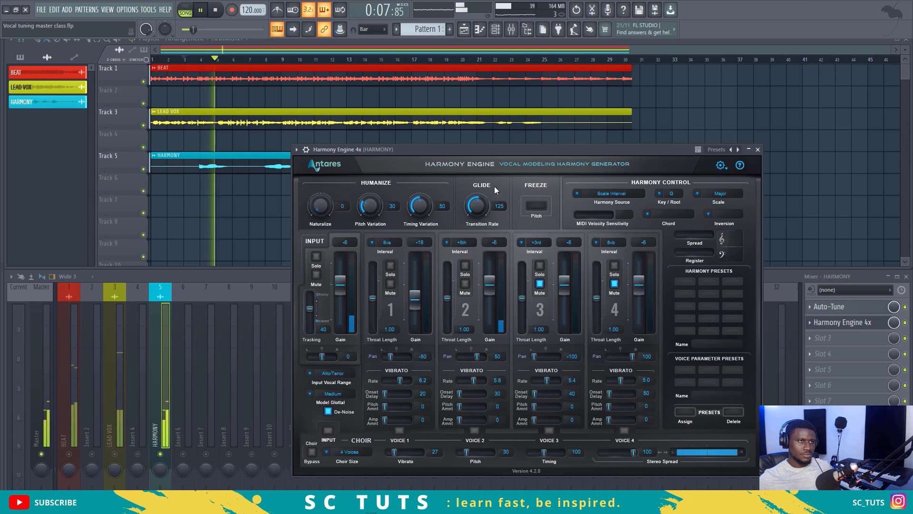
pyautogui.press('space')
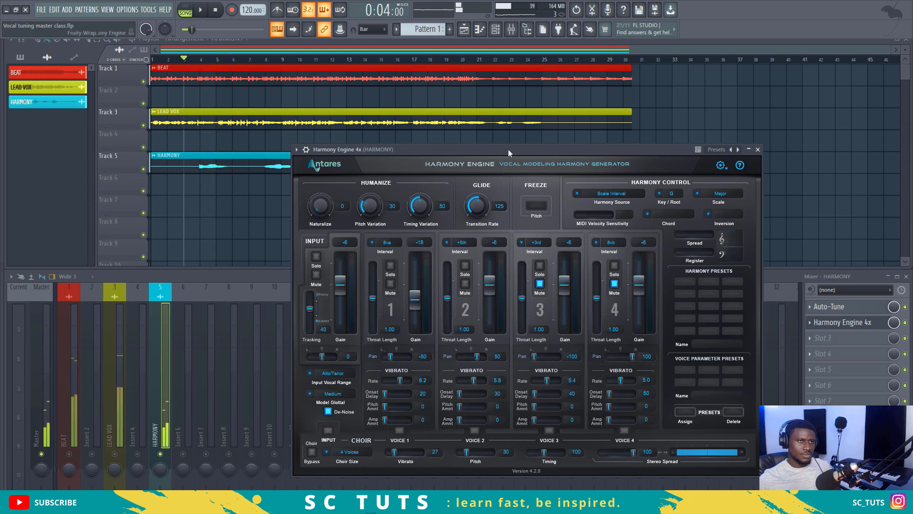
pyautogui.click(447, 243)
pyautogui.click(457, 349)
pyautogui.press('space')
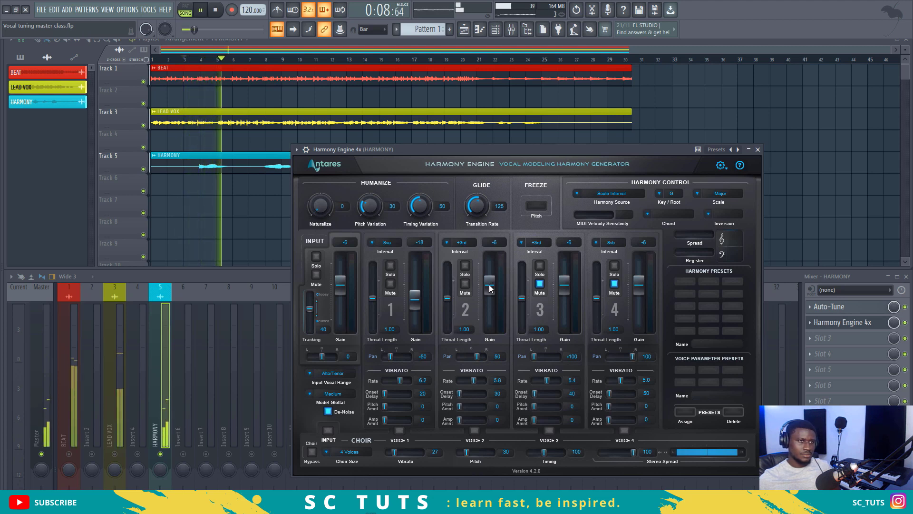
pyautogui.moveTo(490, 288); pyautogui.dragTo(488, 300)
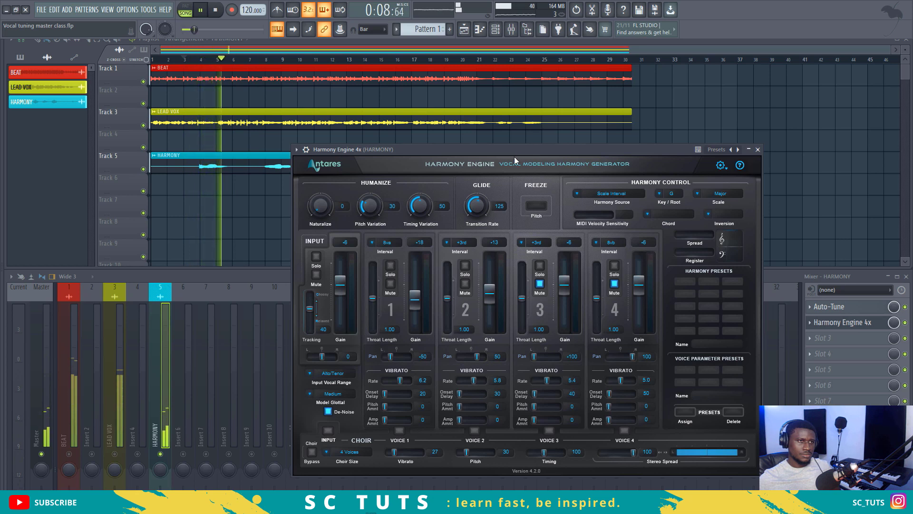
# Unmute voice 4, lower its gain to -17 during playback and replay the harmony section
pyautogui.press('space')
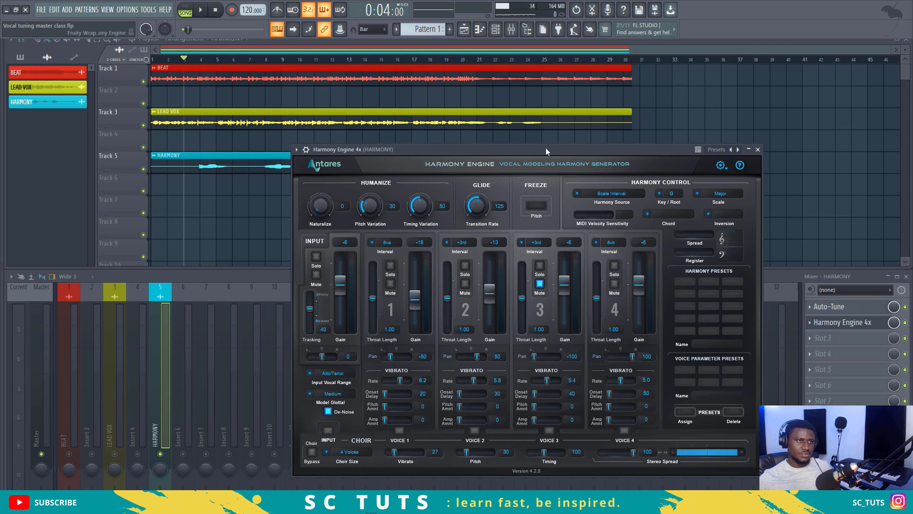
pyautogui.press('space')
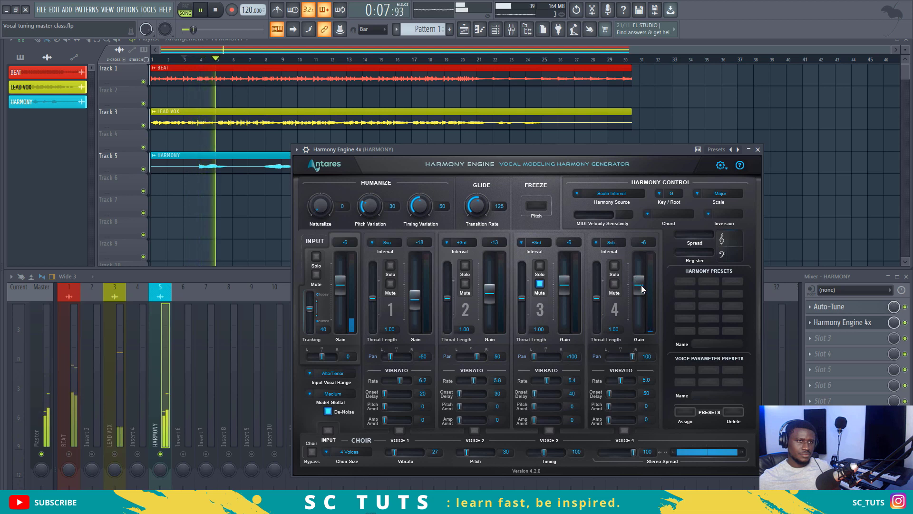
pyautogui.moveTo(641, 289); pyautogui.dragTo(641, 298)
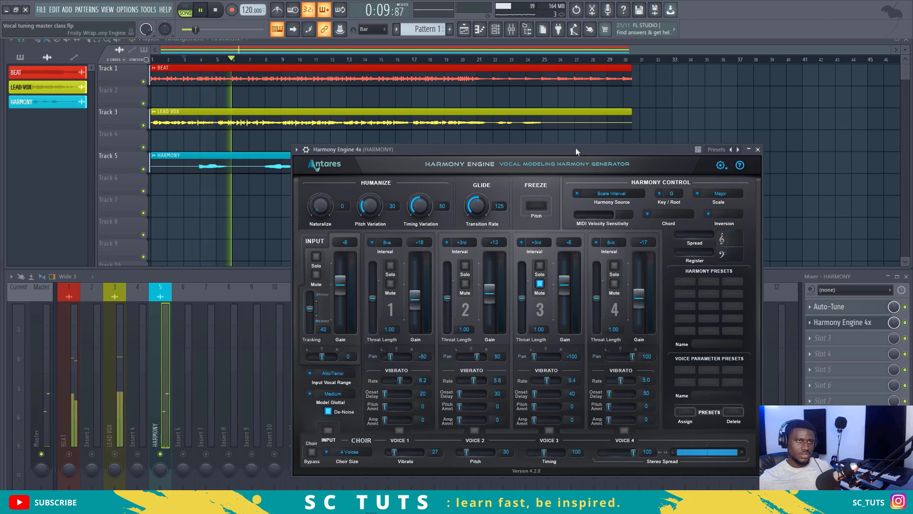
pyautogui.press('space')
pyautogui.press('space')
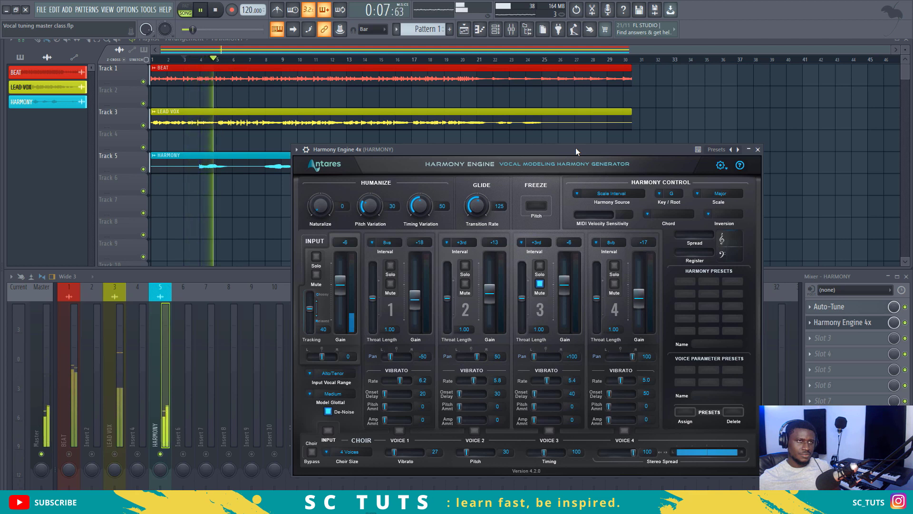
# Center voice 4's pan at 0 and set its gain to -10 while listening
pyautogui.press('space')
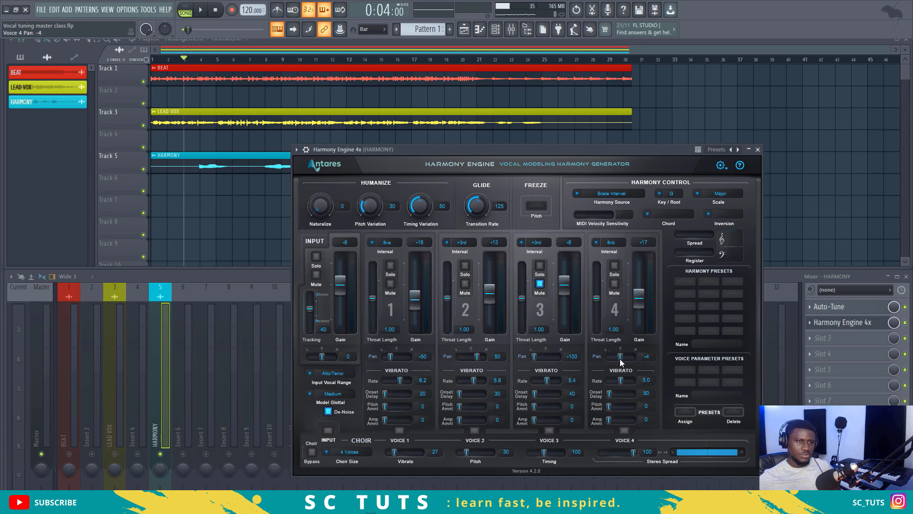
pyautogui.moveTo(620, 358); pyautogui.dragTo(618, 360)
pyautogui.press('space')
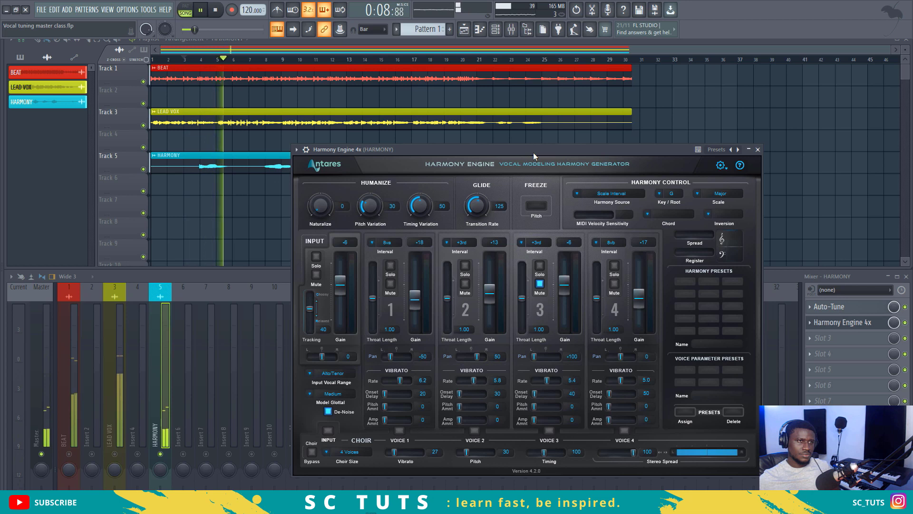
pyautogui.moveTo(639, 300); pyautogui.dragTo(640, 294)
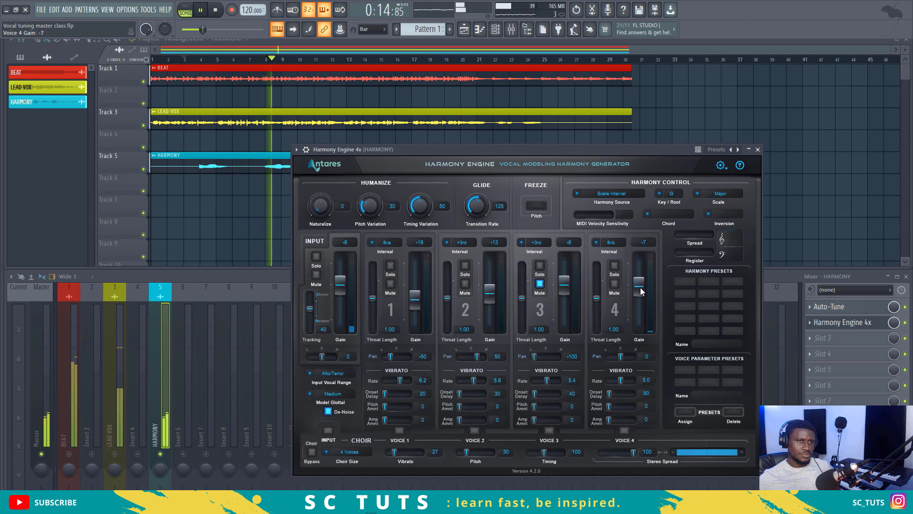
pyautogui.scroll(-1, 640, 294)
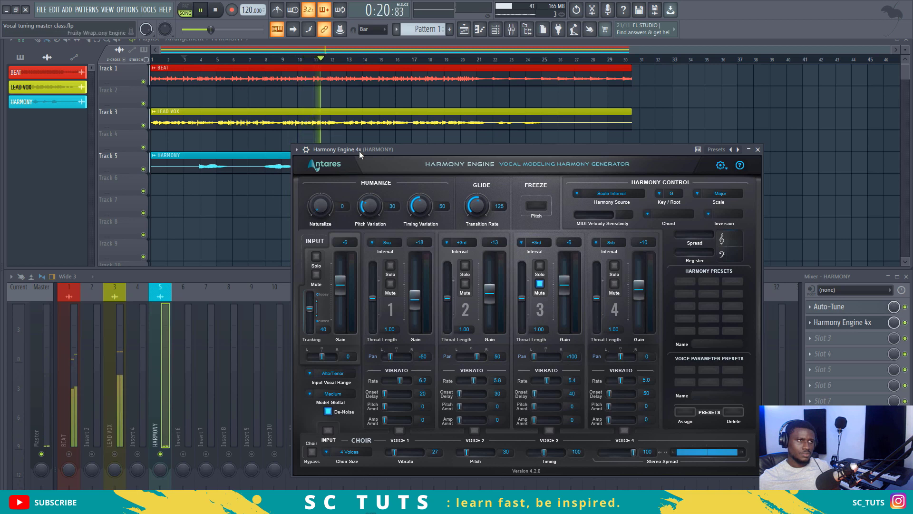
# Unmute the BEAT and LEAD VOX mixer tracks and play the harmony within the full mix
pyautogui.moveTo(363, 152); pyautogui.dragTo(338, 157)
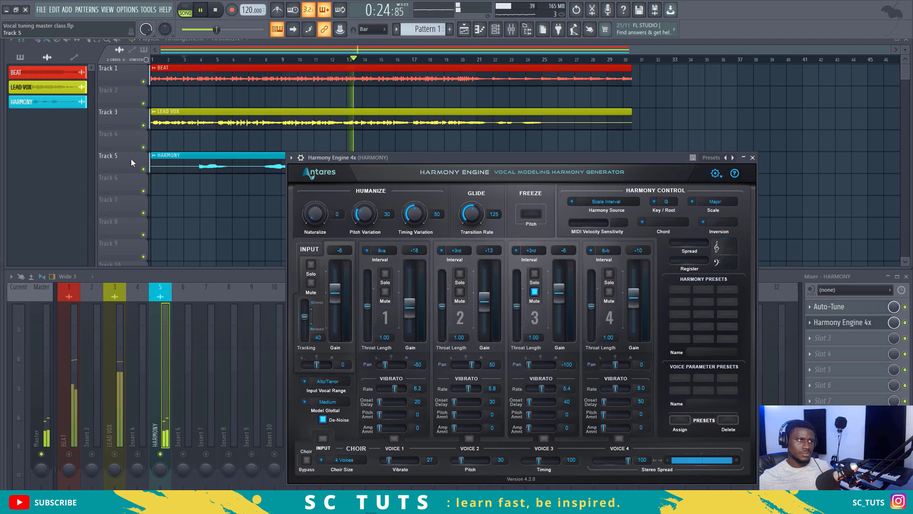
pyautogui.press('space')
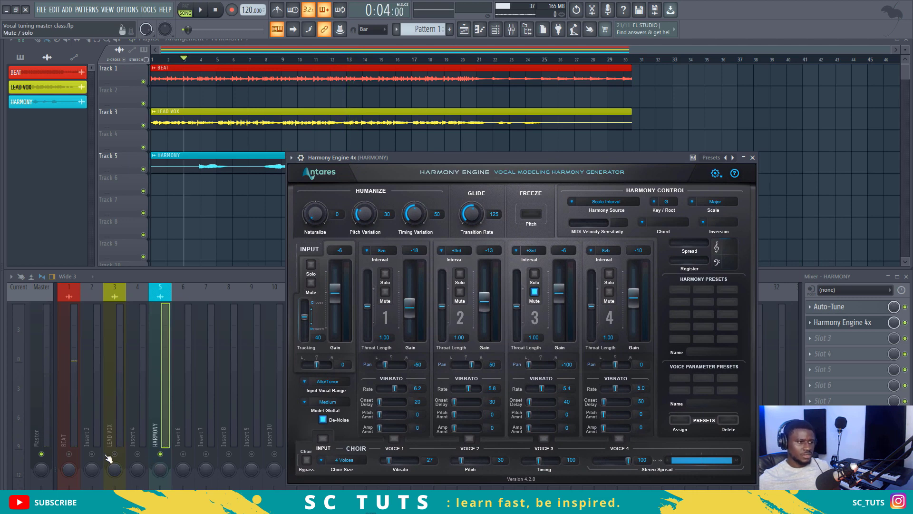
pyautogui.click(103, 461)
pyautogui.click(68, 455)
pyautogui.press('space')
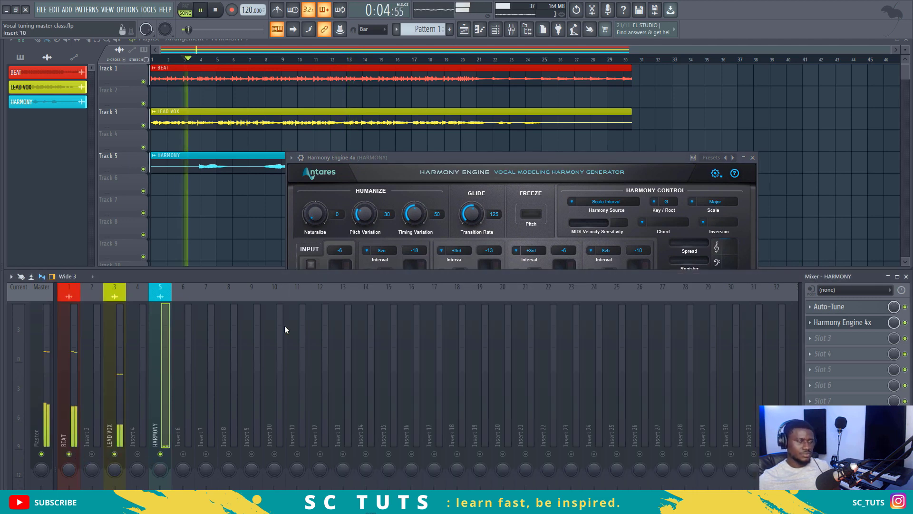
pyautogui.click(472, 153)
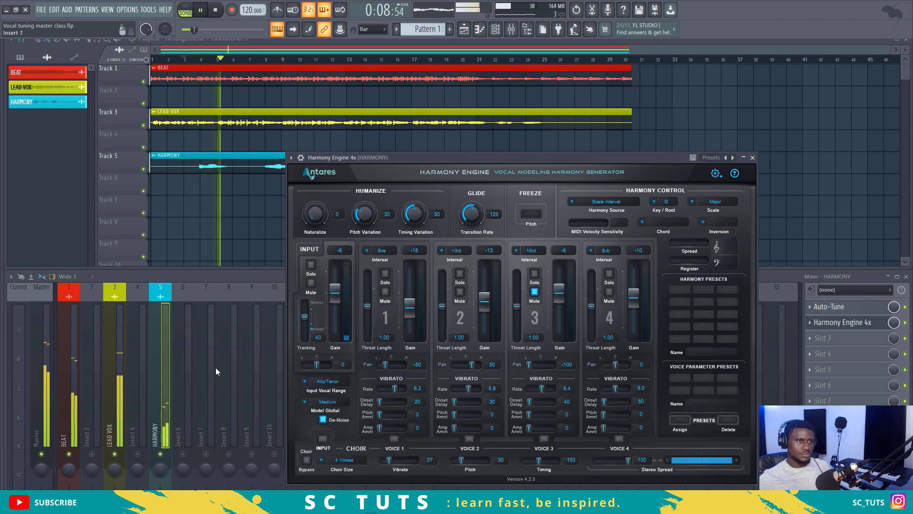
# Stop playback and insert a Fruity Compressor on the HARMONY mixer track after Harmony Engine 4x
pyautogui.click(191, 281)
pyautogui.moveTo(293, 291); pyautogui.dragTo(297, 345)
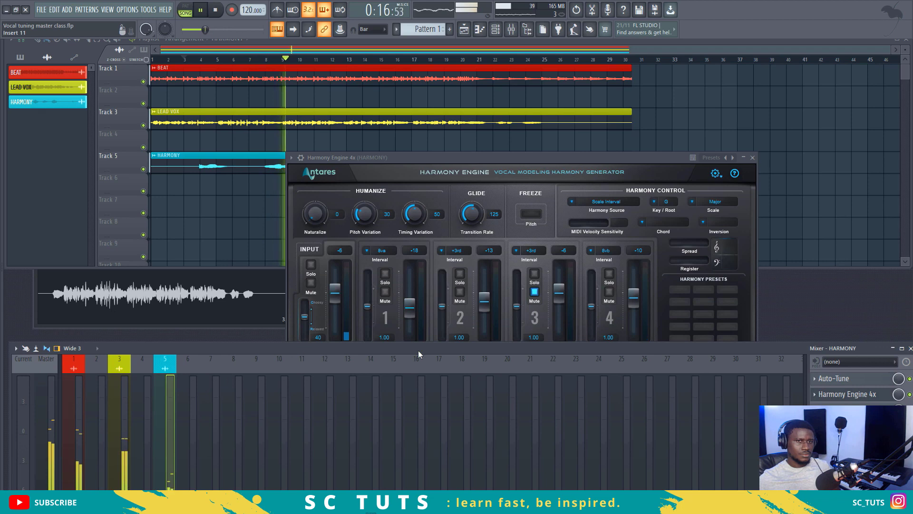
pyautogui.press('space')
pyautogui.click(846, 410)
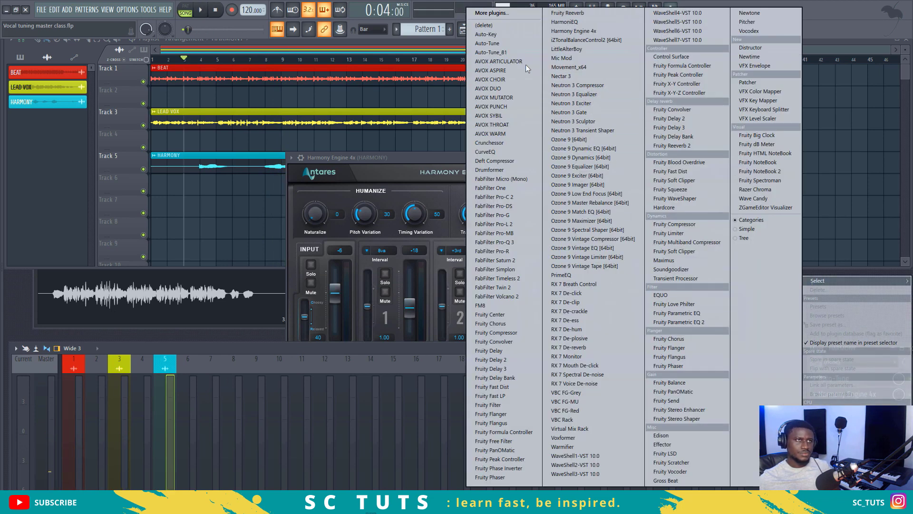
pyautogui.click(691, 224)
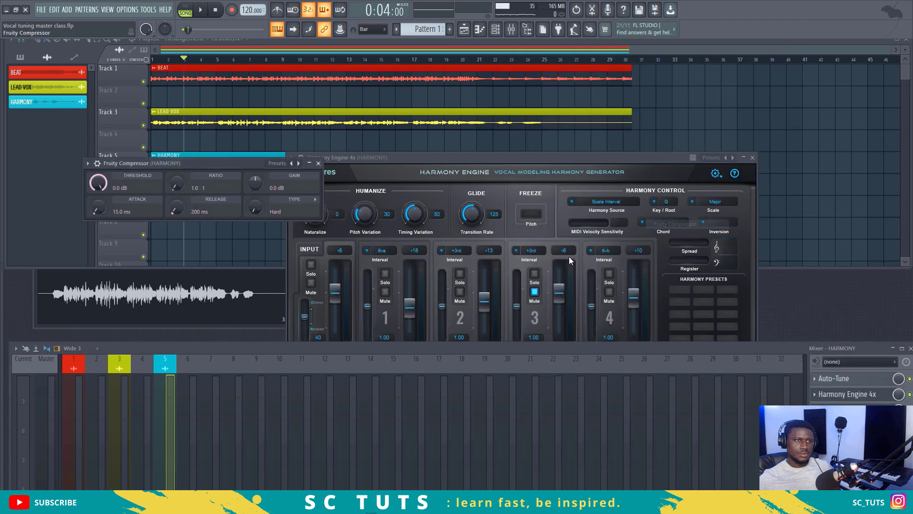
# Raise the Fruity Compressor's gain to 14.0 dB while replaying the harmony within the full mix
pyautogui.moveTo(255, 182); pyautogui.dragTo(255, 175)
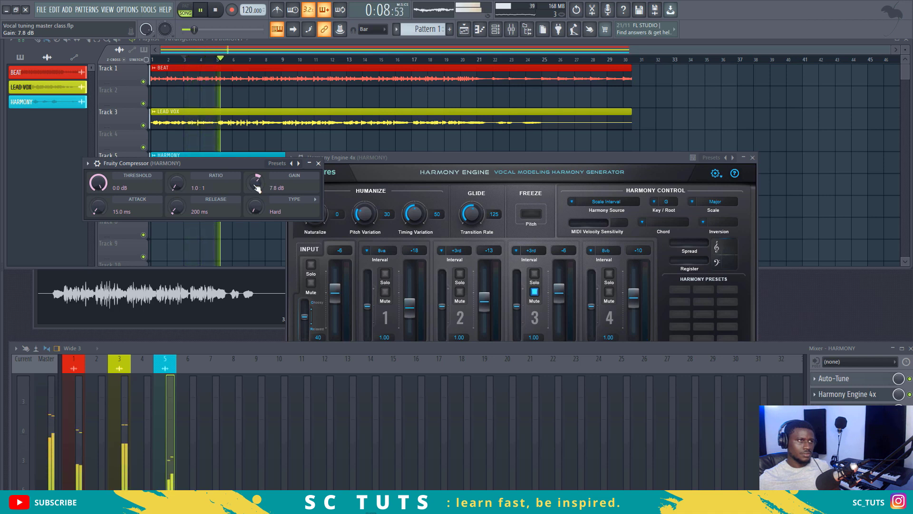
pyautogui.moveTo(267, 164); pyautogui.dragTo(386, 211)
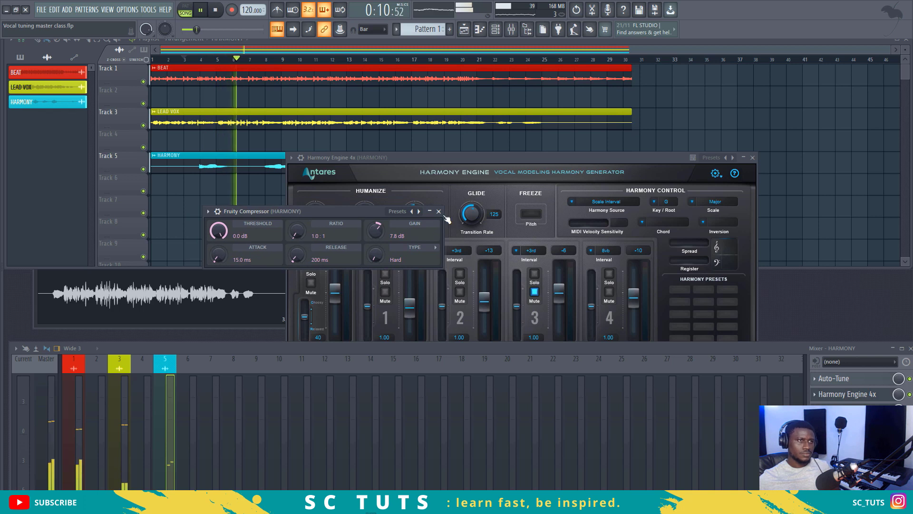
pyautogui.click(411, 221)
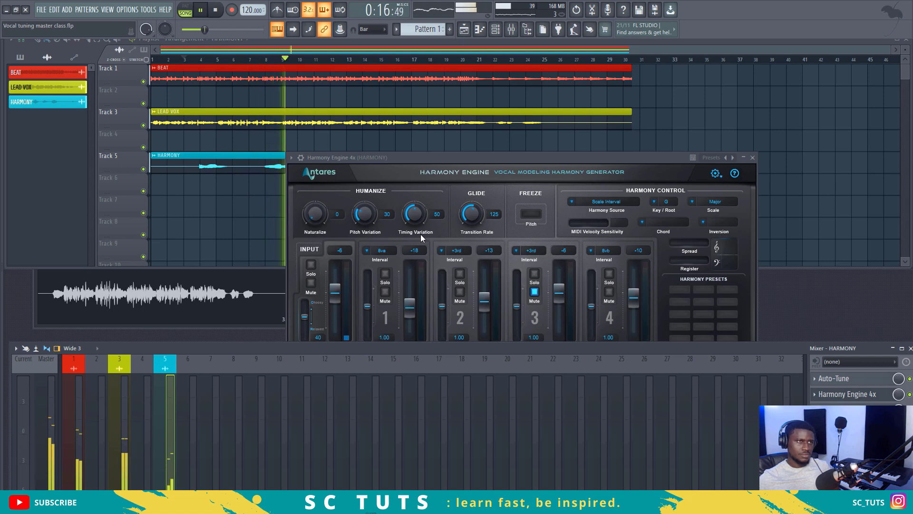
pyautogui.moveTo(399, 160); pyautogui.dragTo(355, 208)
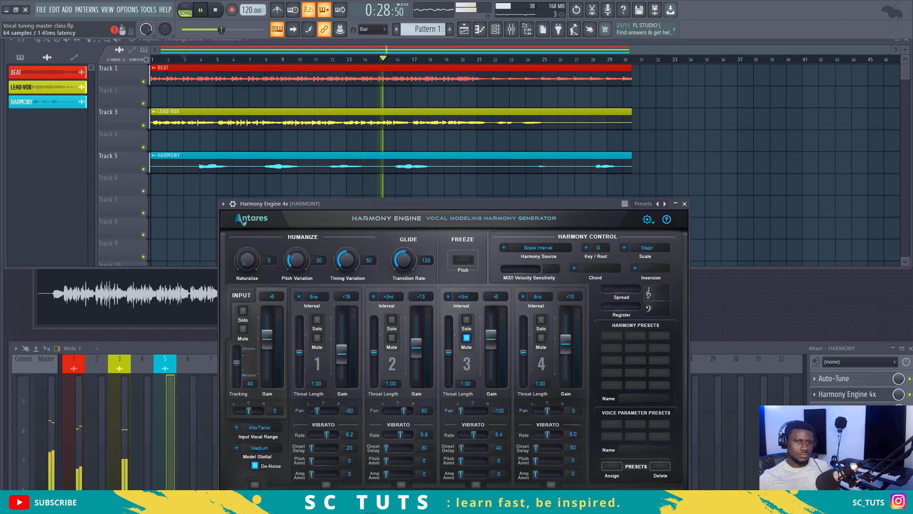
pyautogui.press('F9')
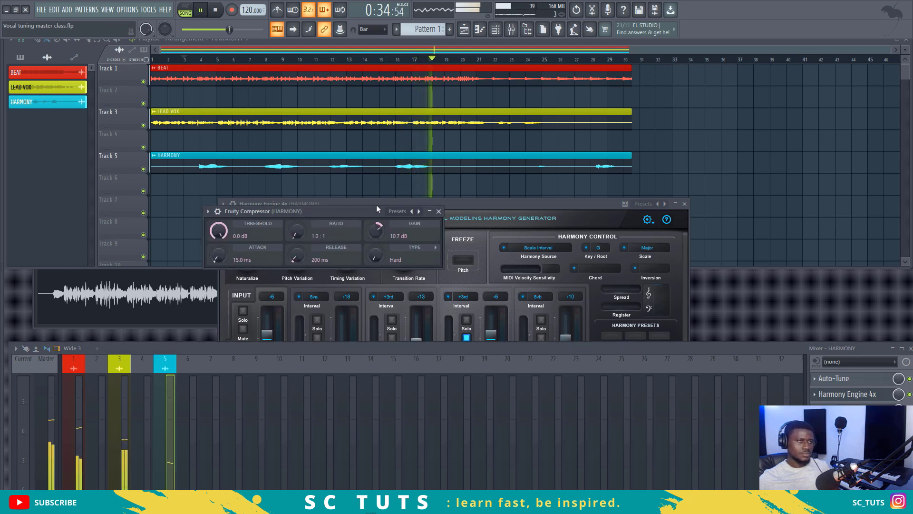
pyautogui.press('space')
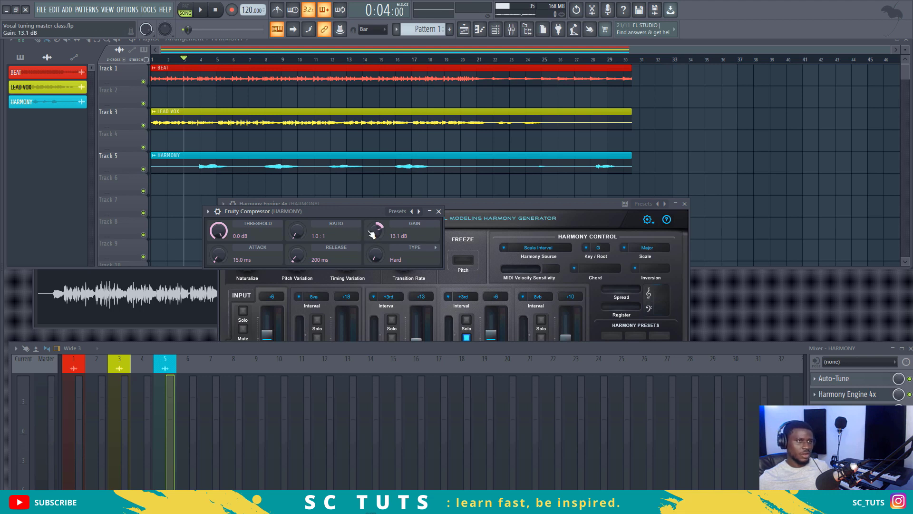
pyautogui.press('space')
pyautogui.moveTo(375, 229)
pyautogui.mouseDown()
pyautogui.moveTo(364, 215)
pyautogui.moveTo(376, 236)
pyautogui.mouseUp()
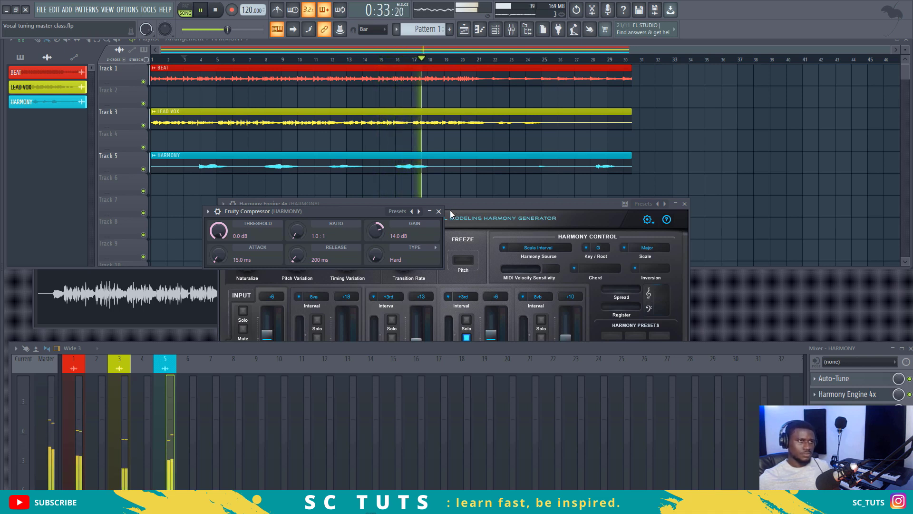
pyautogui.press('space')
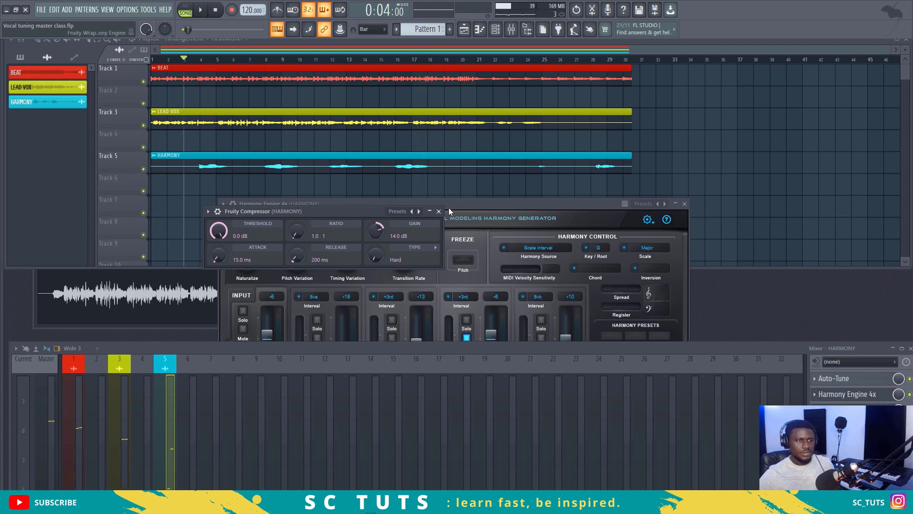
# Set Harmony Engine's input vocal range to Baritone/Bass and play the harmony section
pyautogui.click(509, 204)
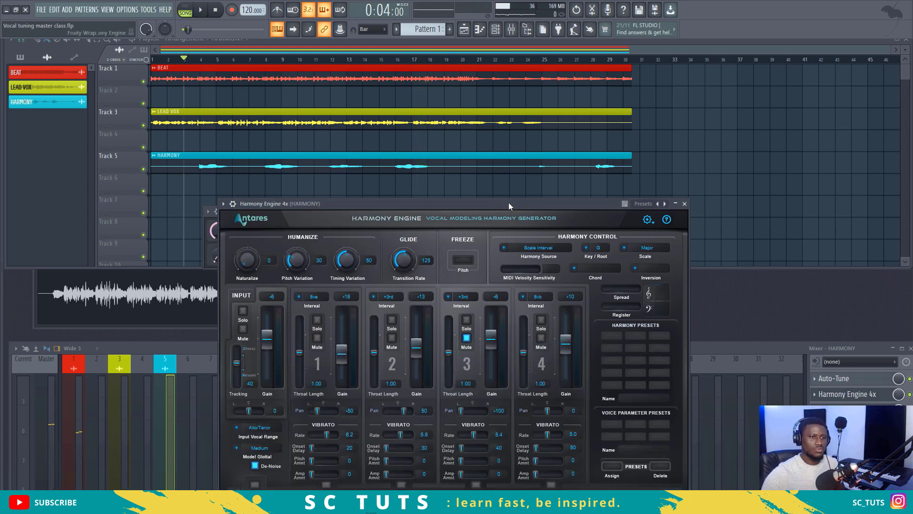
pyautogui.moveTo(508, 204); pyautogui.dragTo(548, 107)
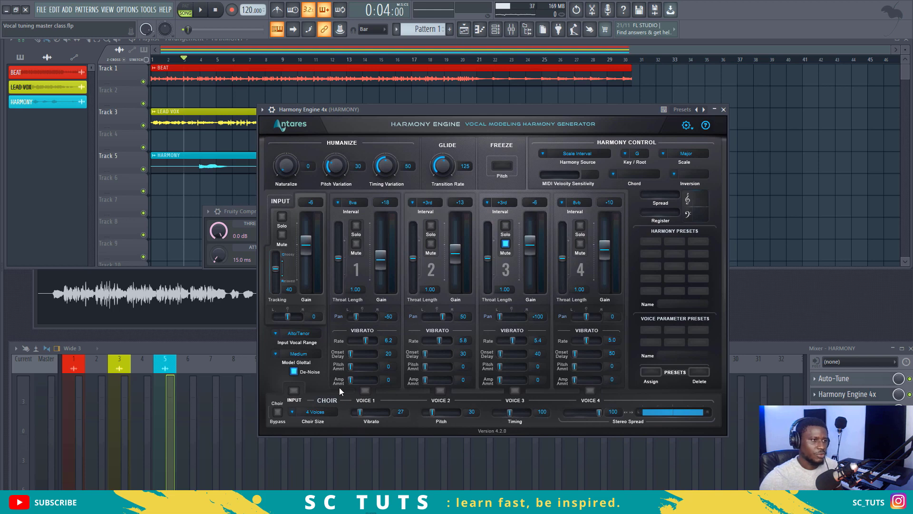
pyautogui.click(298, 334)
pyautogui.click(296, 355)
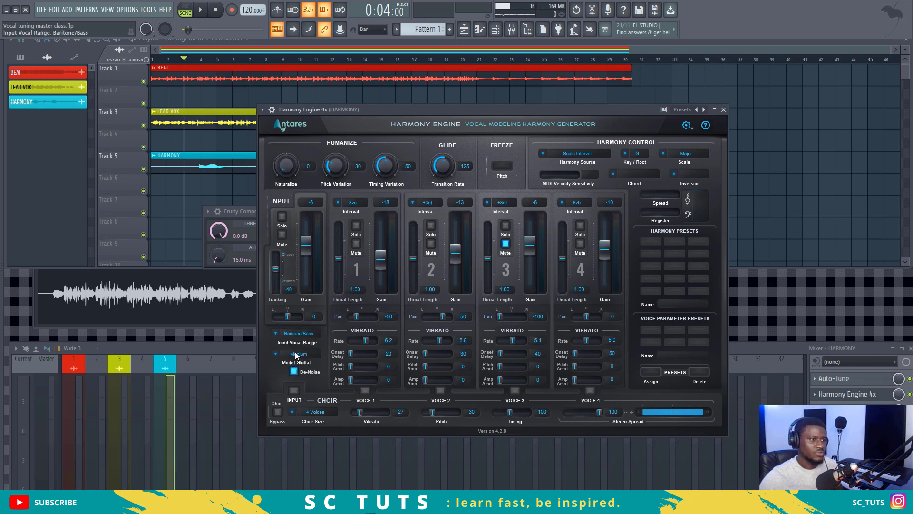
pyautogui.press('space')
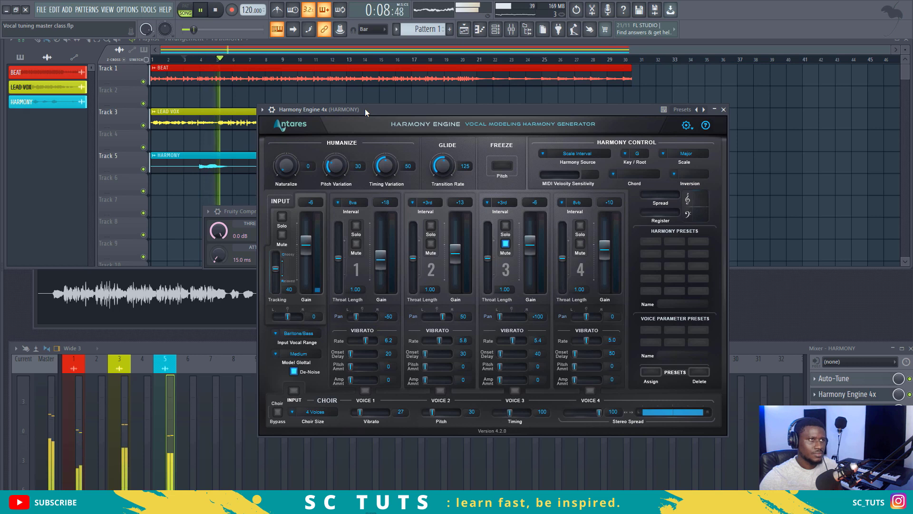
# Enable the choir for the input voice with choir bypass switched on, and audition it in the full mix
pyautogui.press('space')
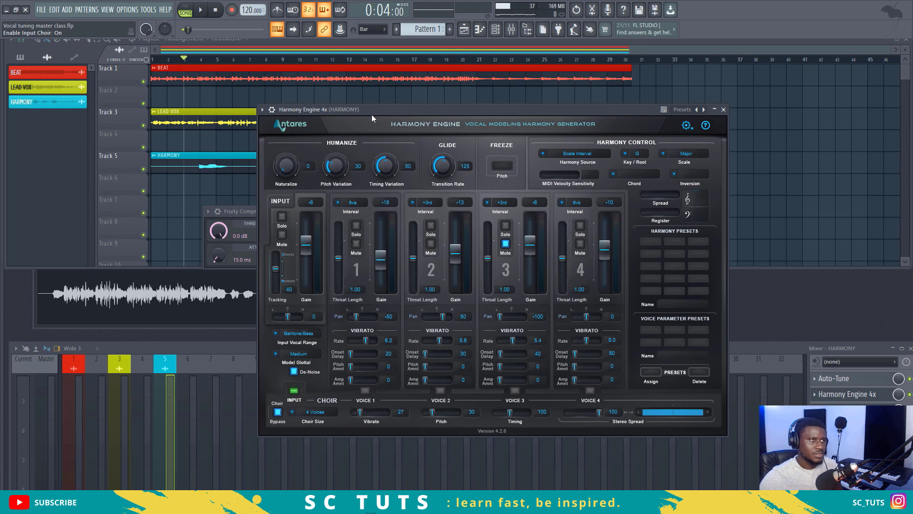
pyautogui.press('space')
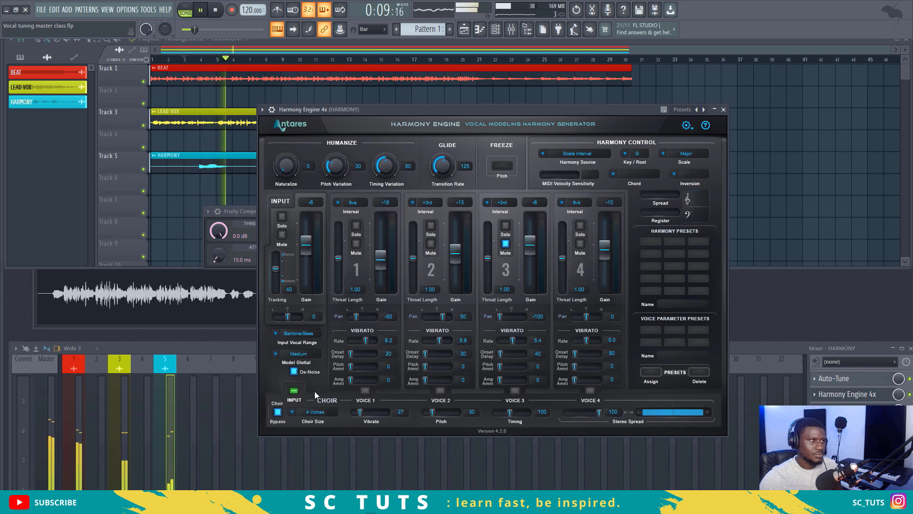
pyautogui.press('space')
pyautogui.moveTo(192, 355); pyautogui.dragTo(199, 270)
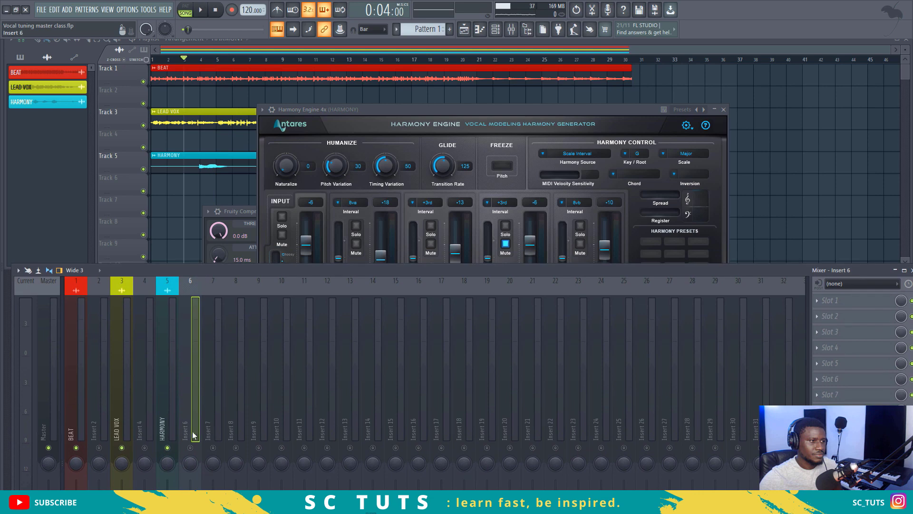
pyautogui.press('space')
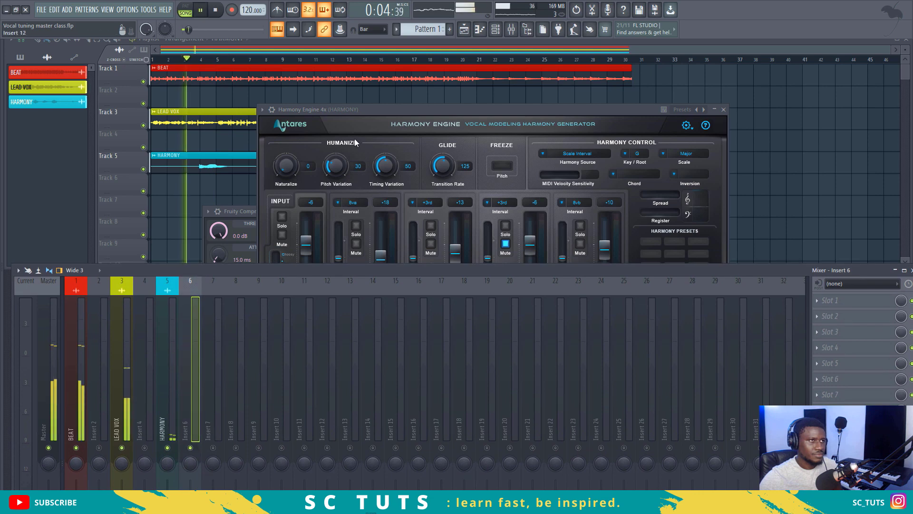
pyautogui.click(389, 113)
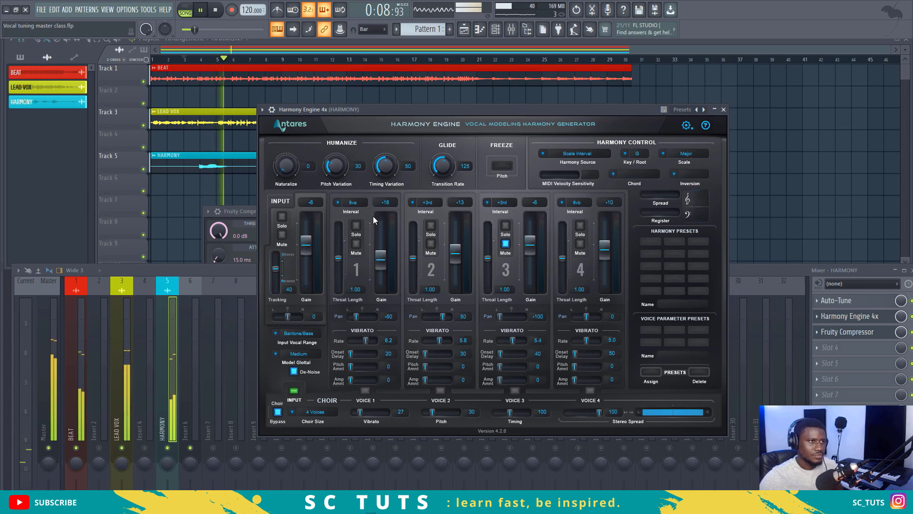
# Solo the HARMONY mixer track and listen to the bypassed choir setting on its own
pyautogui.press('space')
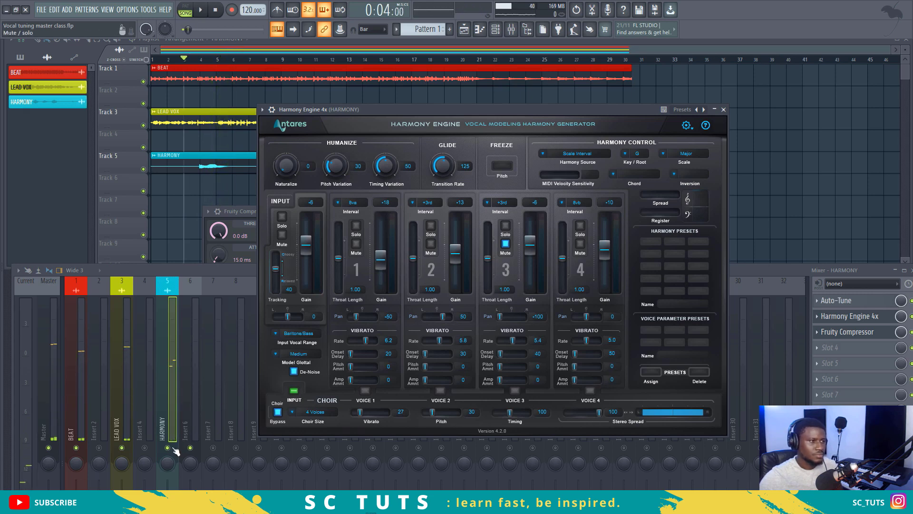
pyautogui.press('space')
pyautogui.click(343, 110)
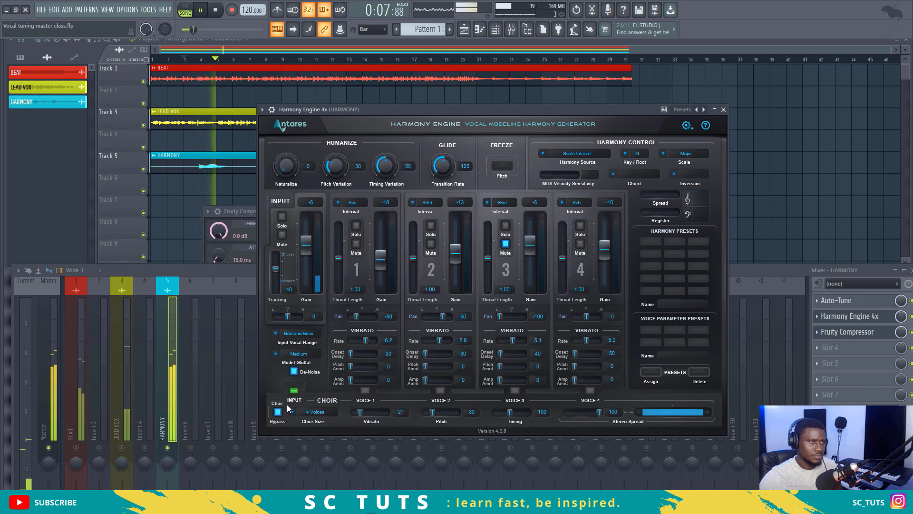
pyautogui.press('space')
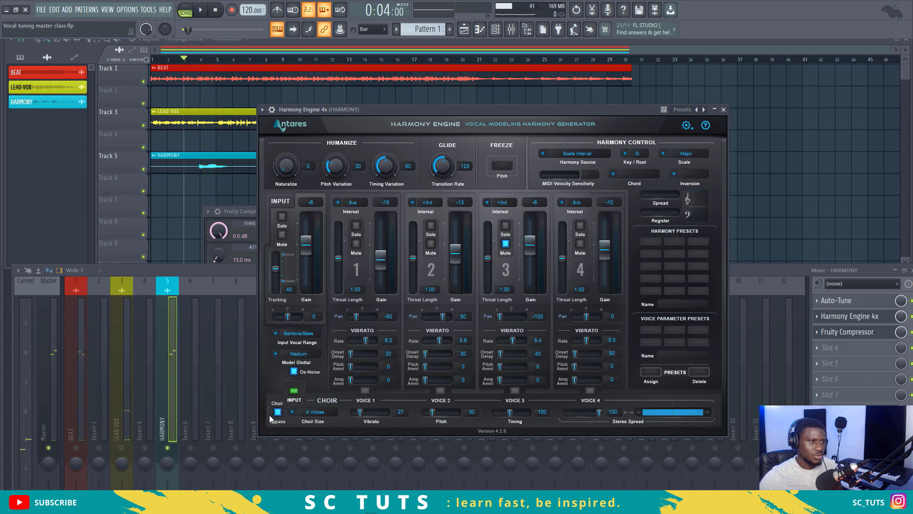
# Switch choir bypass off and compare the soloed harmony with the input choir off and on, leaving it enabled
pyautogui.press('space')
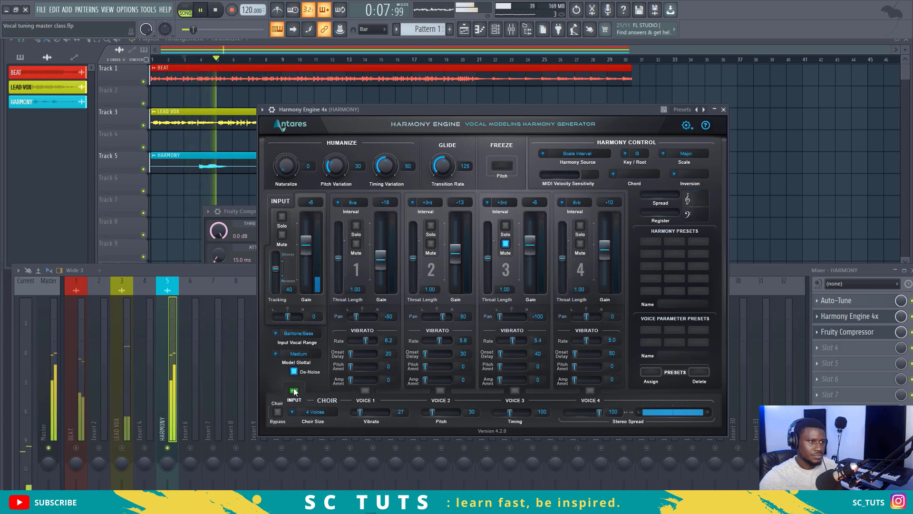
pyautogui.press('space')
pyautogui.press('space')
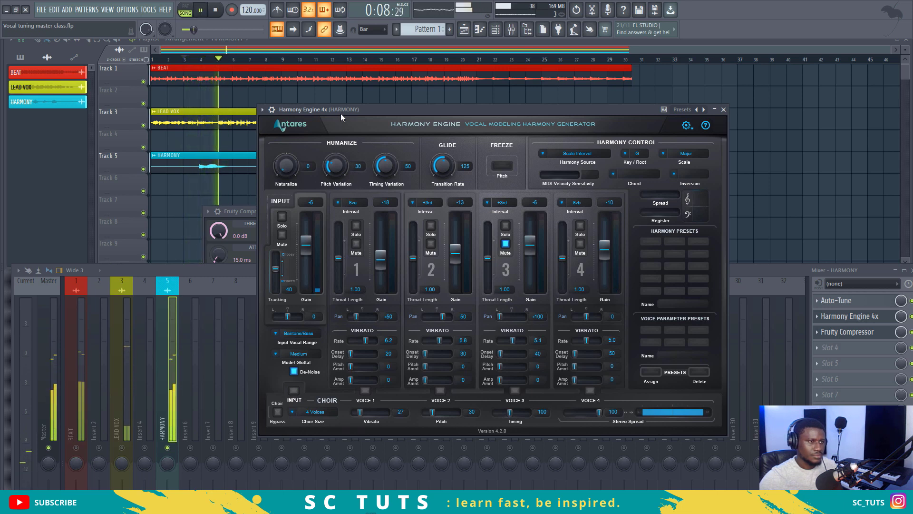
pyautogui.press('space')
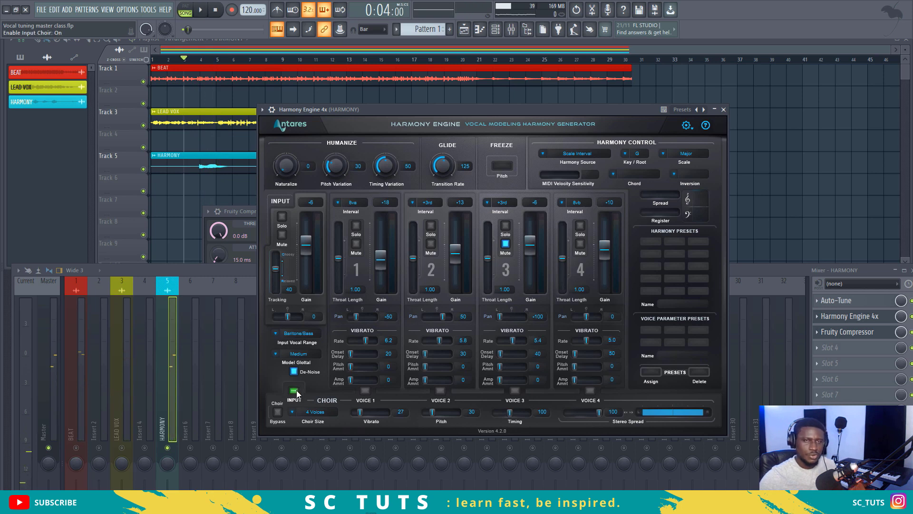
pyautogui.press('space')
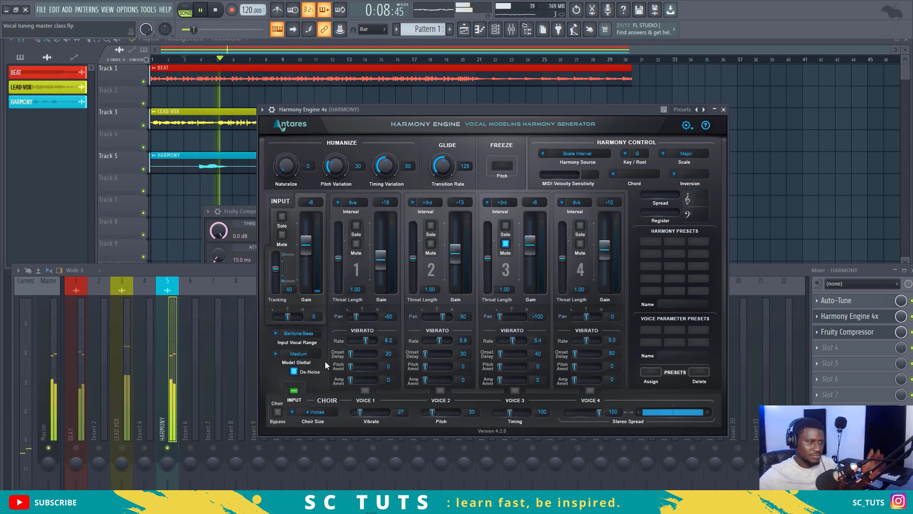
pyautogui.press('space')
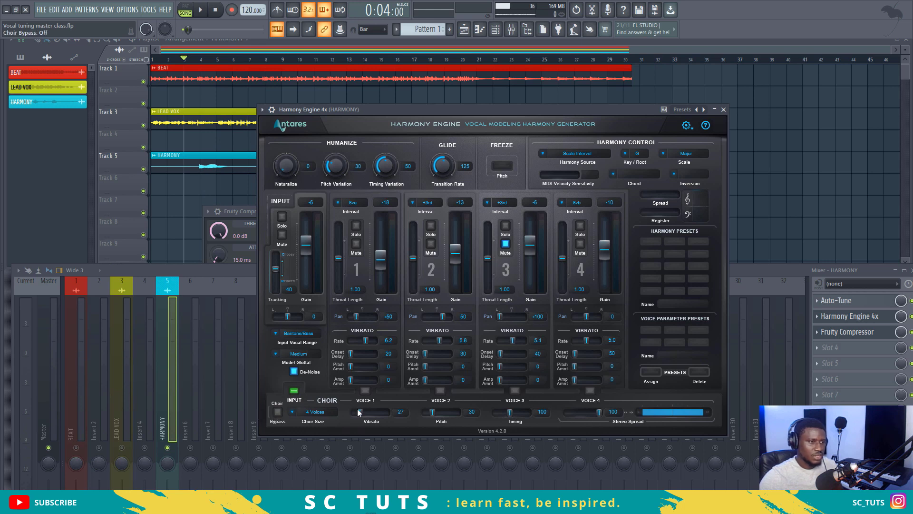
# Set the choir's vibrato variation to 52, pitch variation to 63 and timing variation to 139, and audition the result
pyautogui.moveTo(365, 409); pyautogui.dragTo(370, 409)
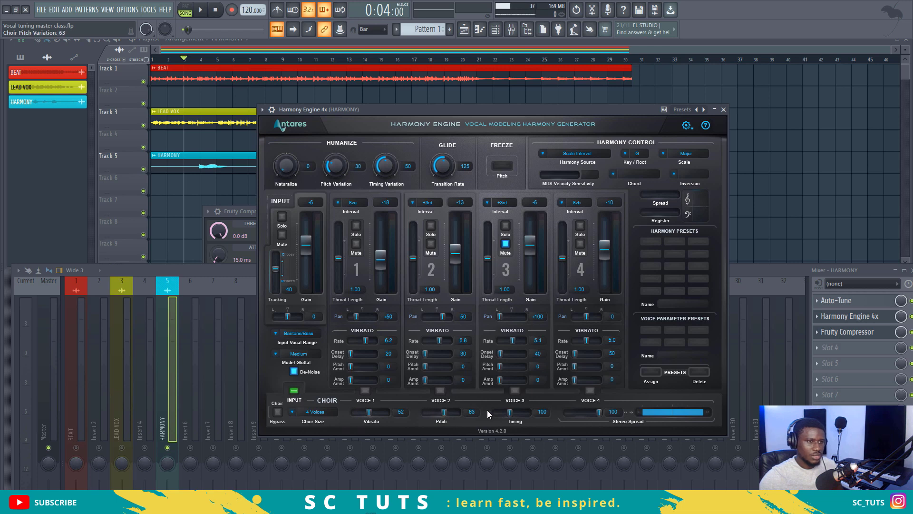
pyautogui.moveTo(505, 412); pyautogui.dragTo(513, 414)
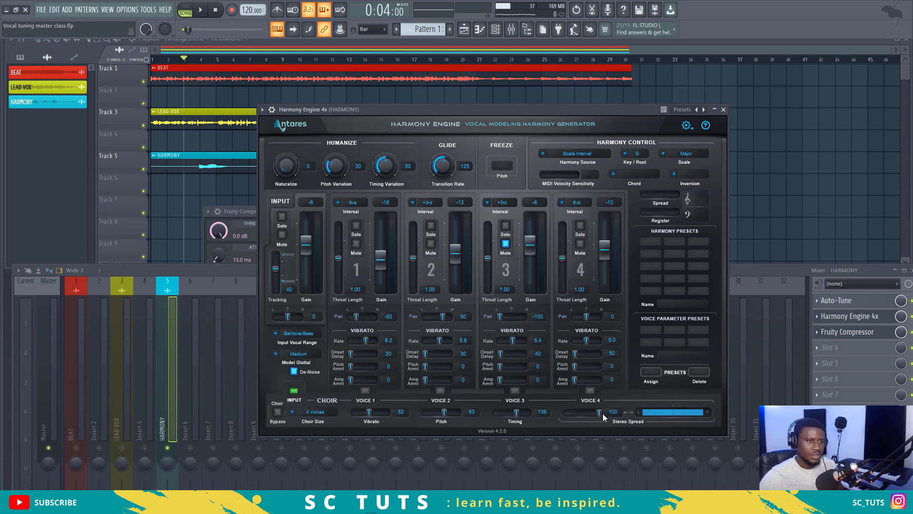
pyautogui.press('space')
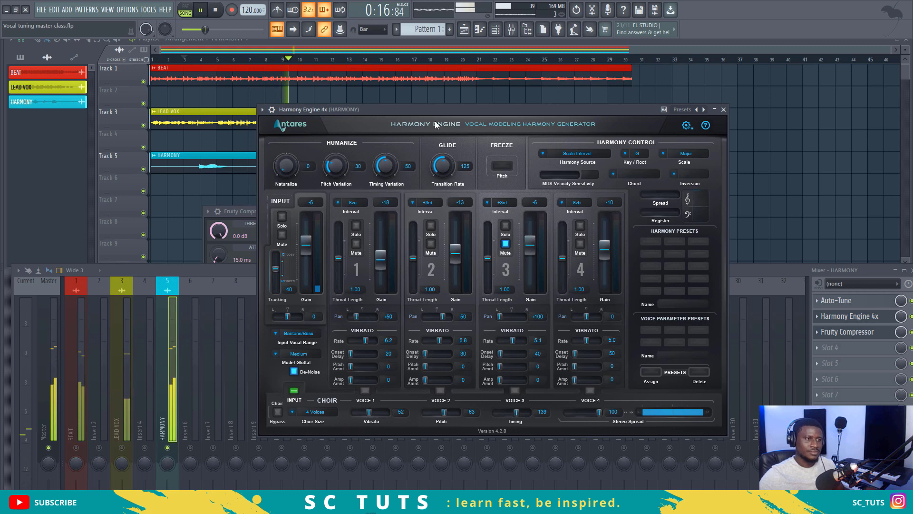
pyautogui.press('space')
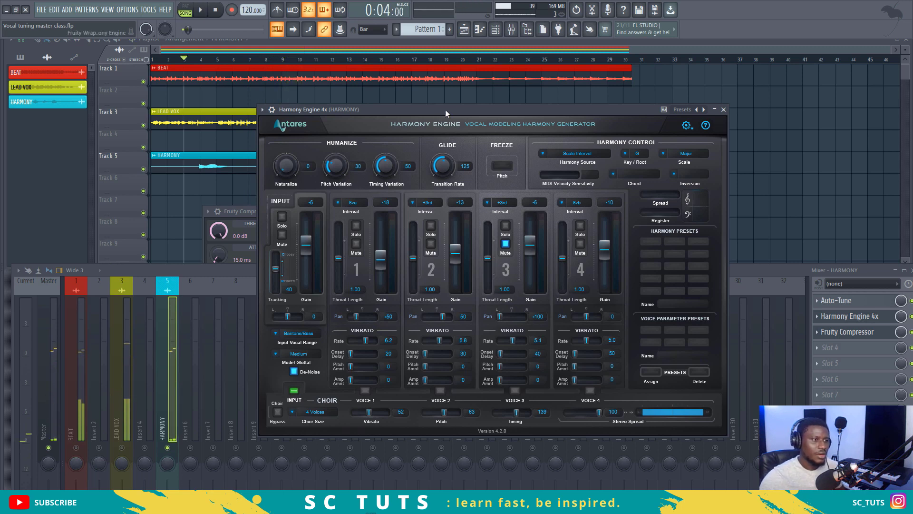
# Try a choir size of 8 Voices, and finally set it to 16 Voices
pyautogui.click(318, 412)
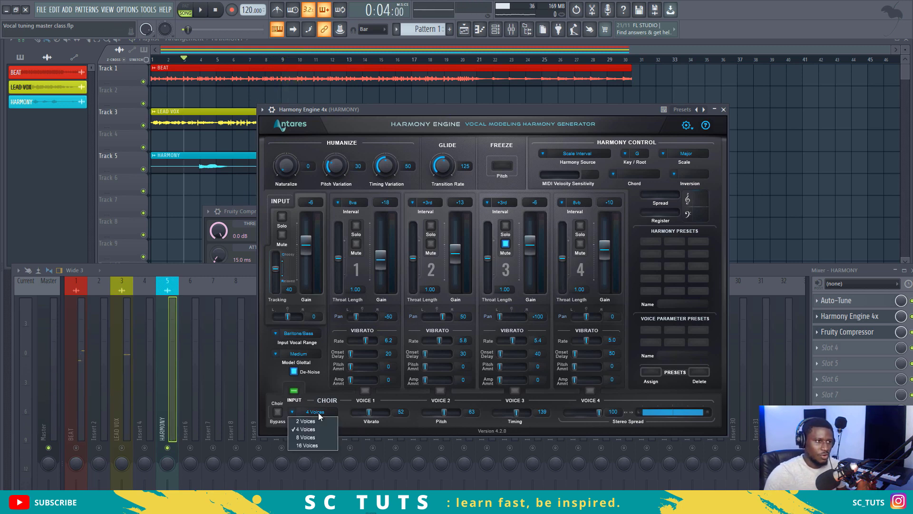
pyautogui.click(309, 437)
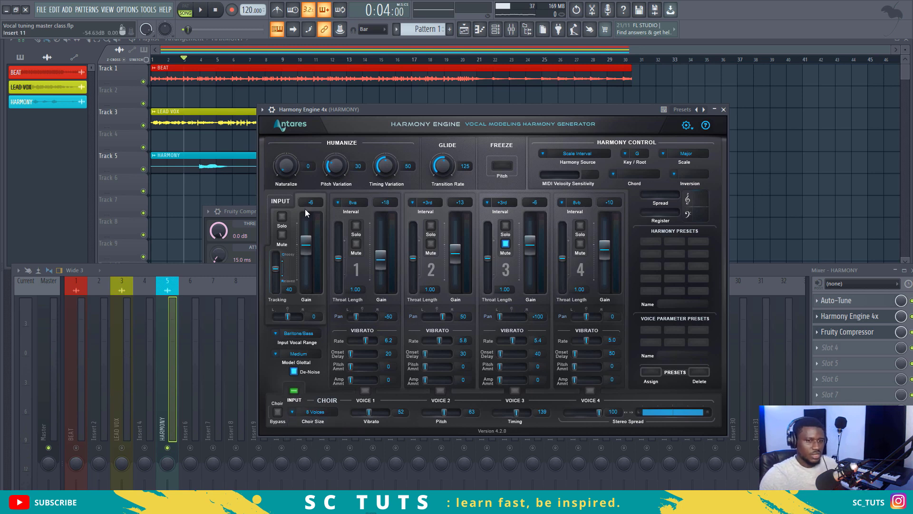
pyautogui.click(318, 412)
pyautogui.click(309, 446)
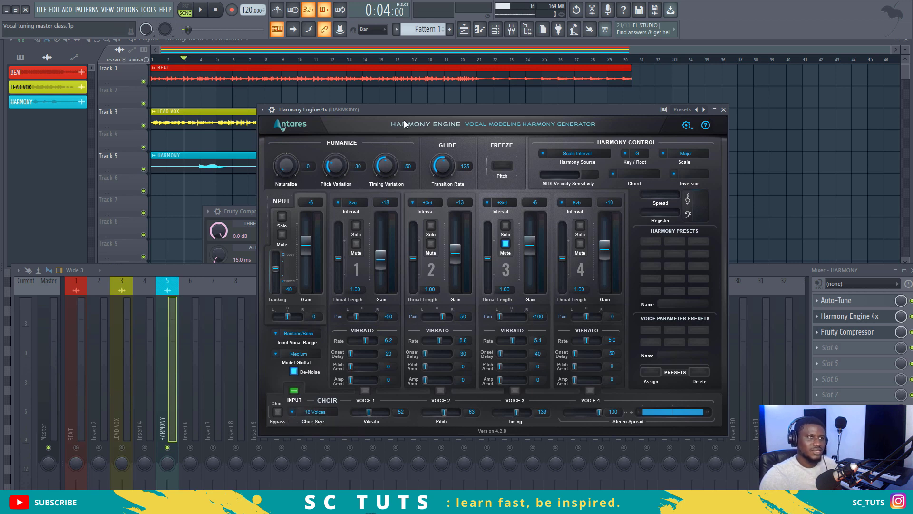
# Audition the HARMONY track's 16-voice choir setting together with the beat and lead vocal
pyautogui.press('space')
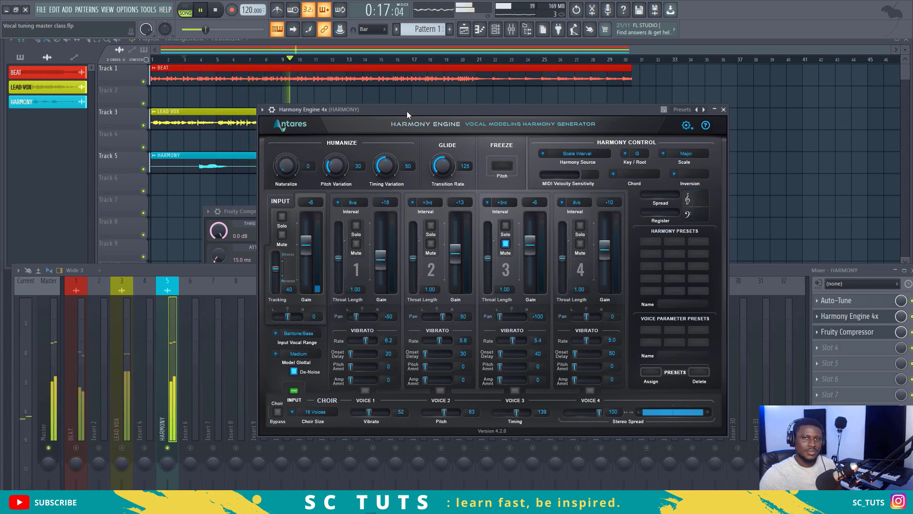
pyautogui.press('space')
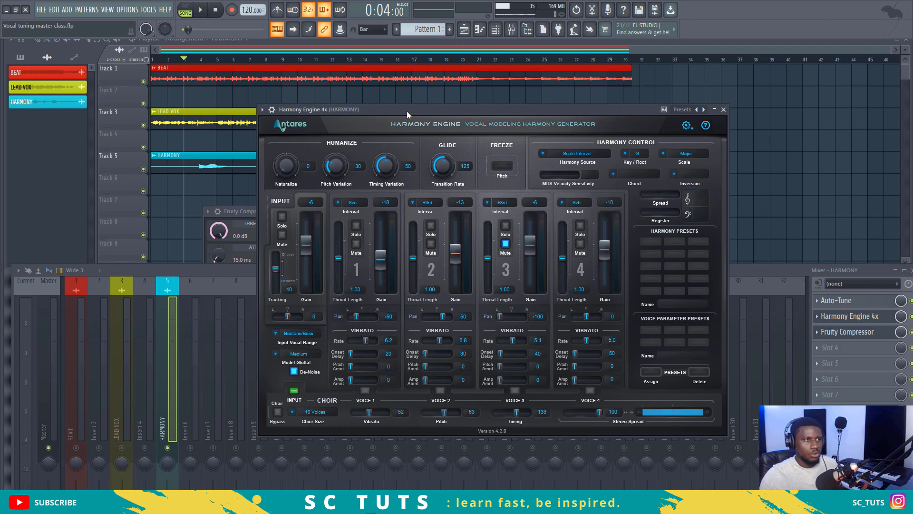
# Duplicate the HARMONY clip from Track 5 onto Track 6 and make the copy unique
pyautogui.click(211, 163)
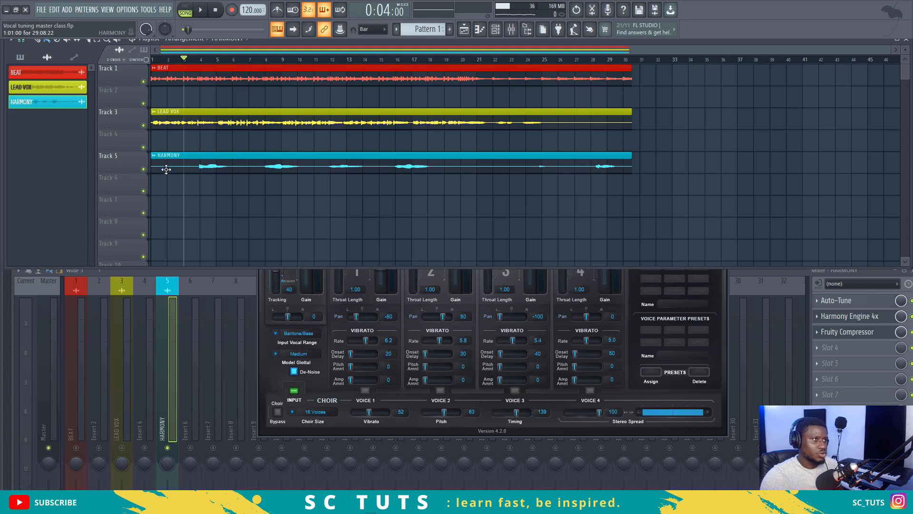
pyautogui.moveTo(166, 169); pyautogui.dragTo(164, 187)
pyautogui.rightClick(156, 183)
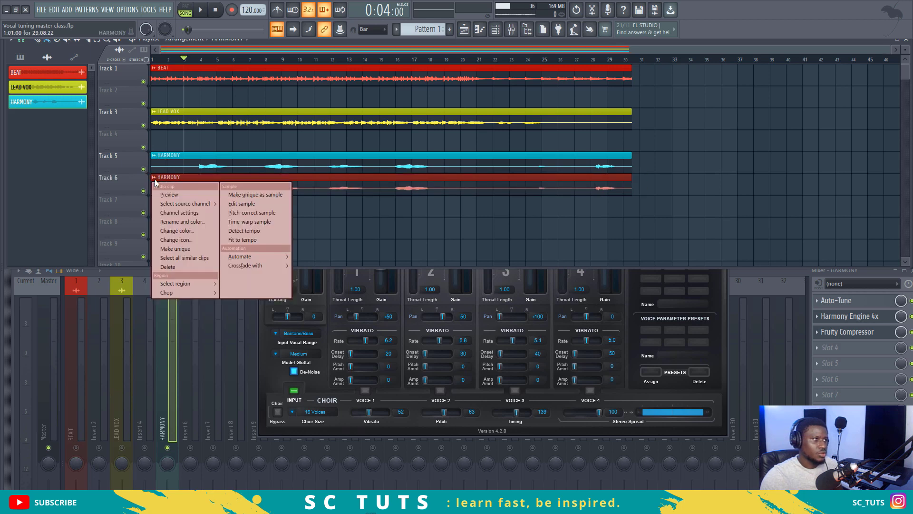
pyautogui.click(193, 249)
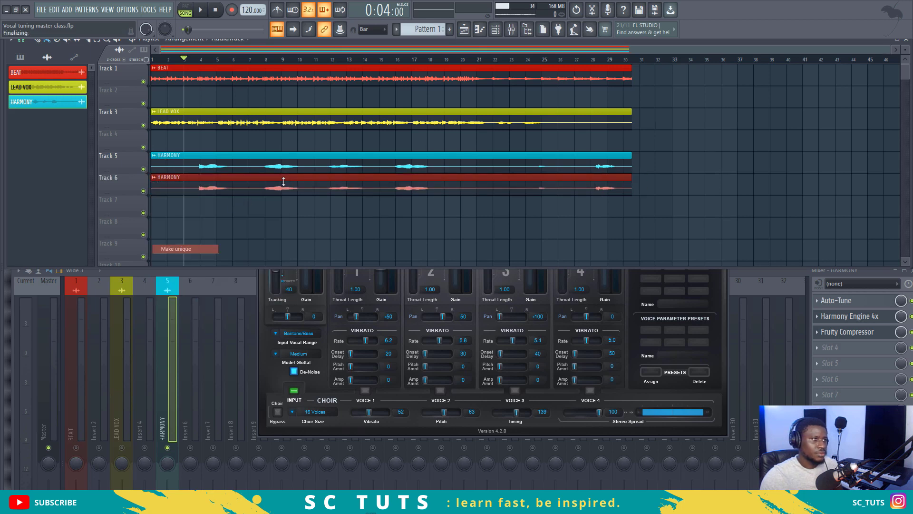
# Check the channel settings and mixer routing of the duplicated and original harmony clips, and select mixer Insert 6
pyautogui.doubleClick(265, 181)
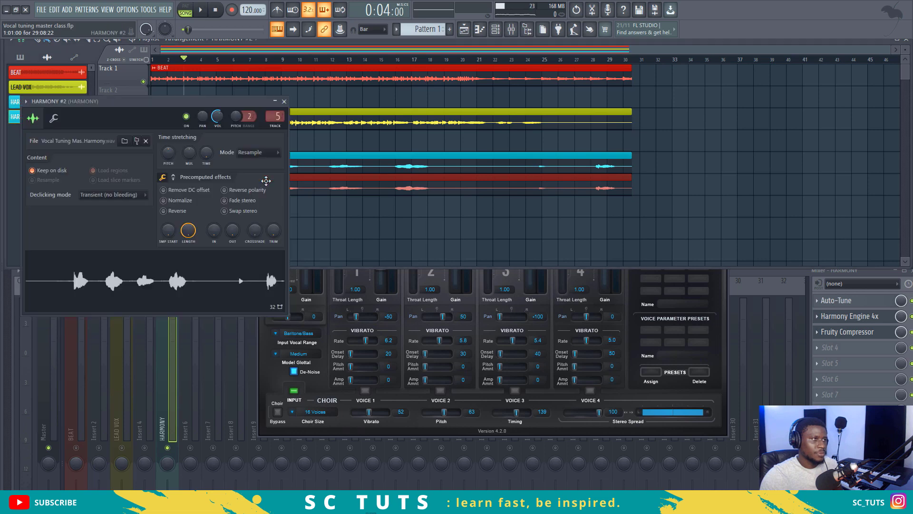
pyautogui.doubleClick(365, 167)
pyautogui.click(193, 390)
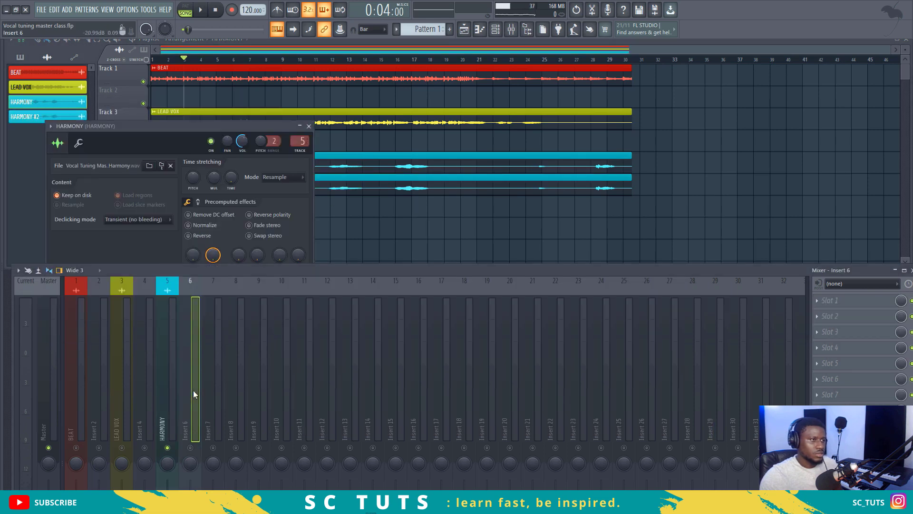
# Rename the duplicated harmony clip on Track 6 as HARMONY FX
pyautogui.click(357, 185)
pyautogui.click(154, 178)
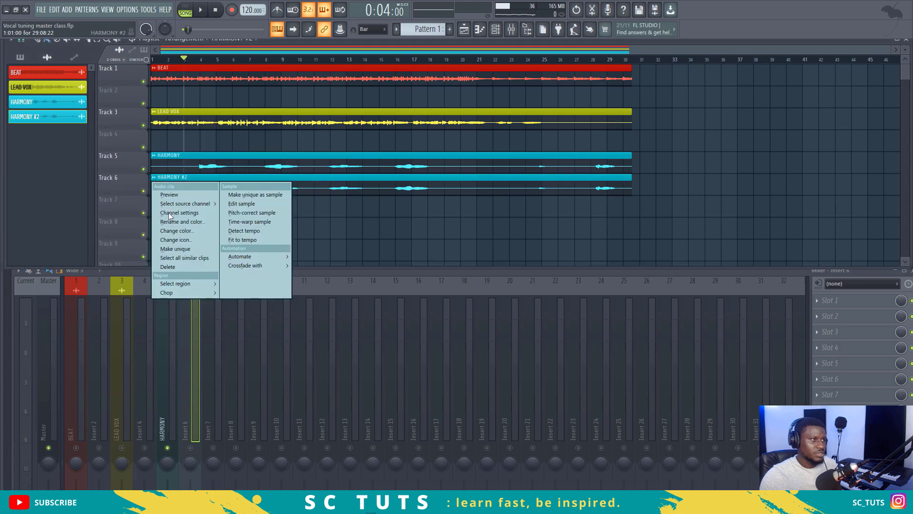
pyautogui.click(178, 222)
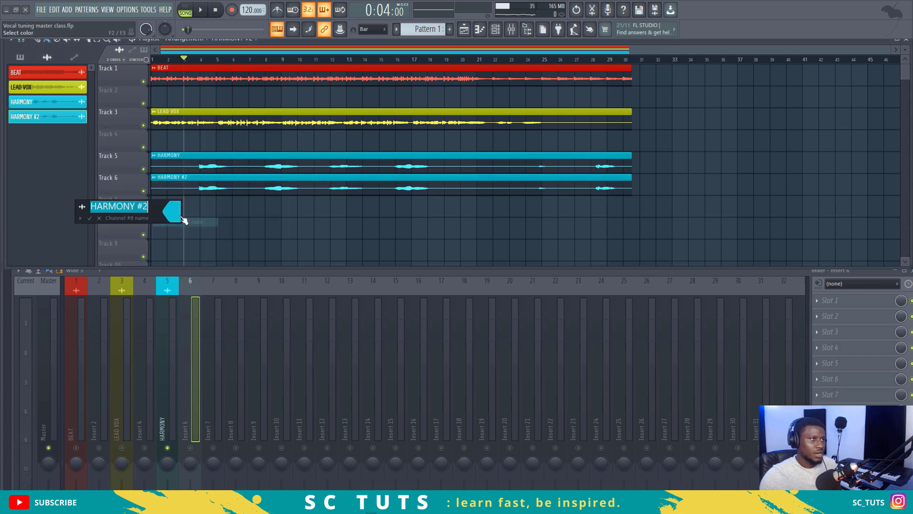
pyautogui.click(142, 206)
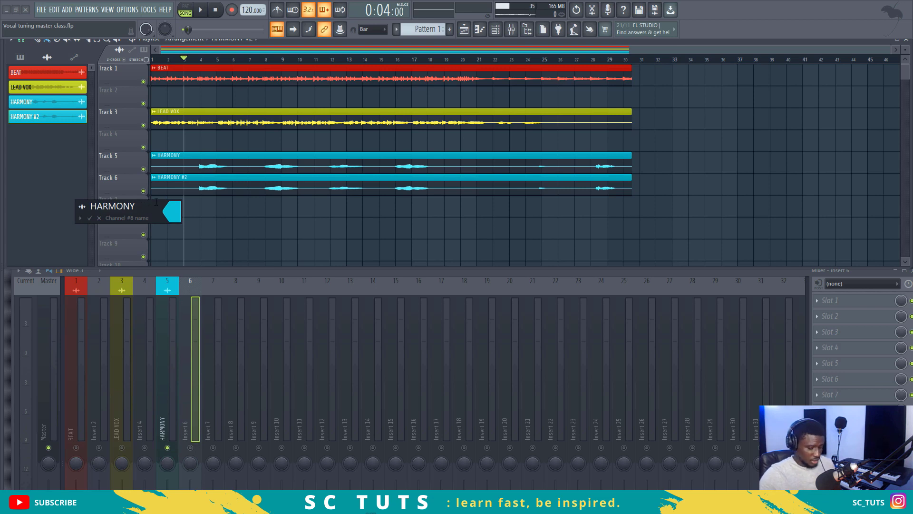
pyautogui.press('Return')
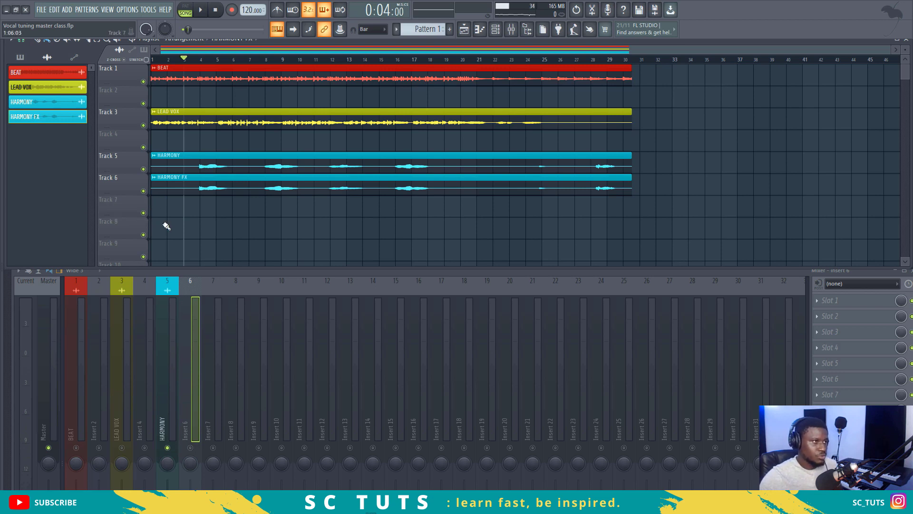
# Change the HARMONY FX clip's colour to a teal green
pyautogui.click(156, 181)
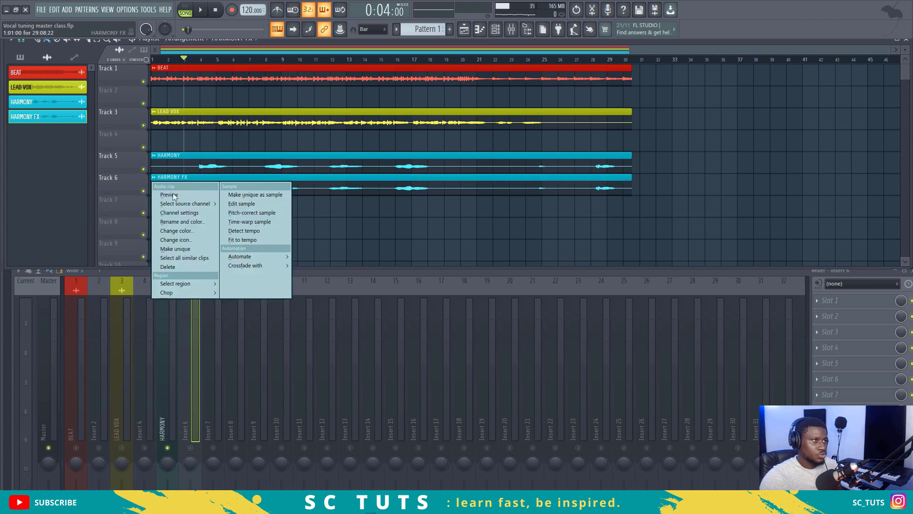
pyautogui.click(175, 218)
pyautogui.click(176, 217)
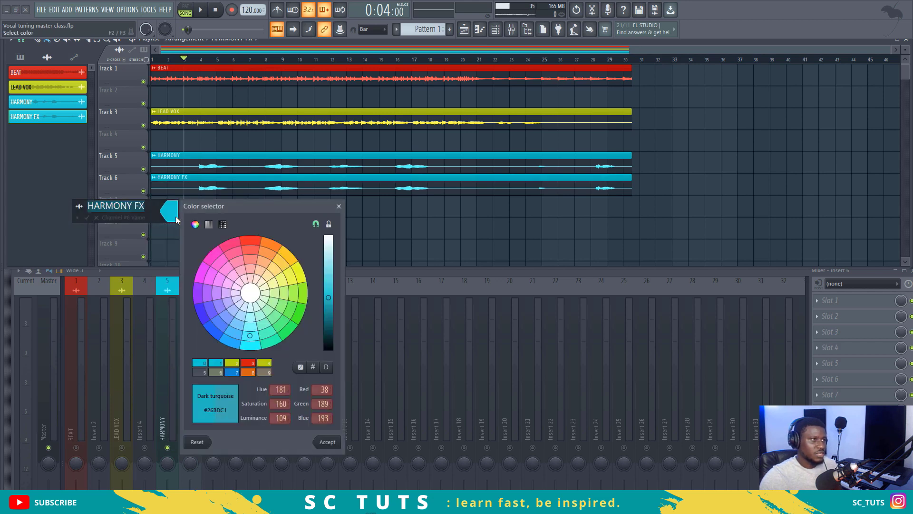
pyautogui.click(264, 324)
pyautogui.click(274, 317)
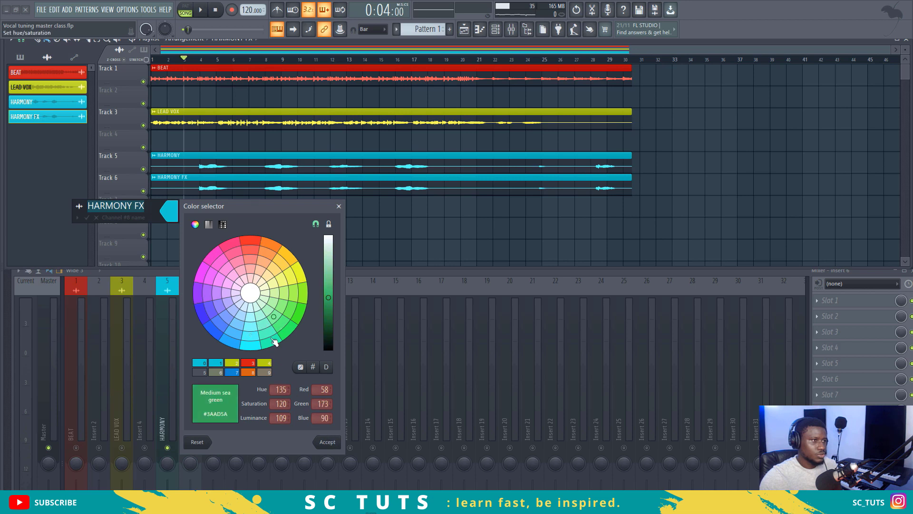
pyautogui.click(327, 442)
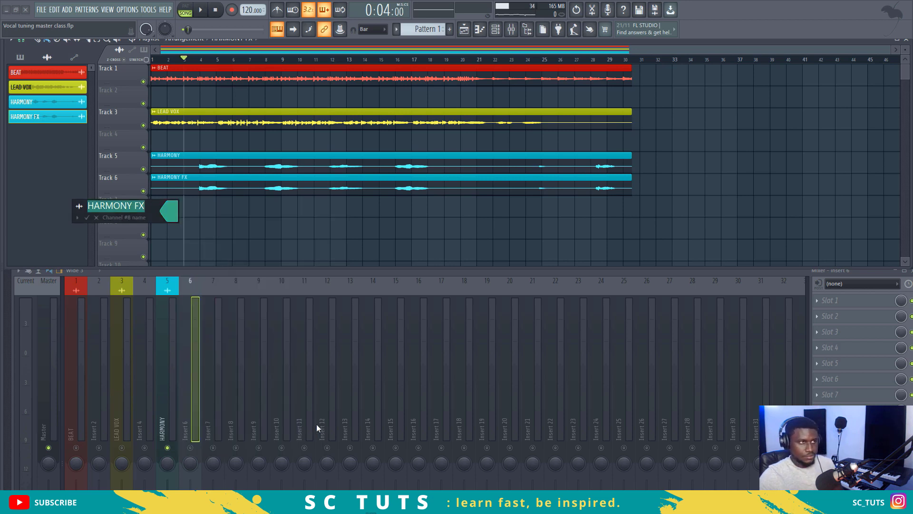
pyautogui.press('Return')
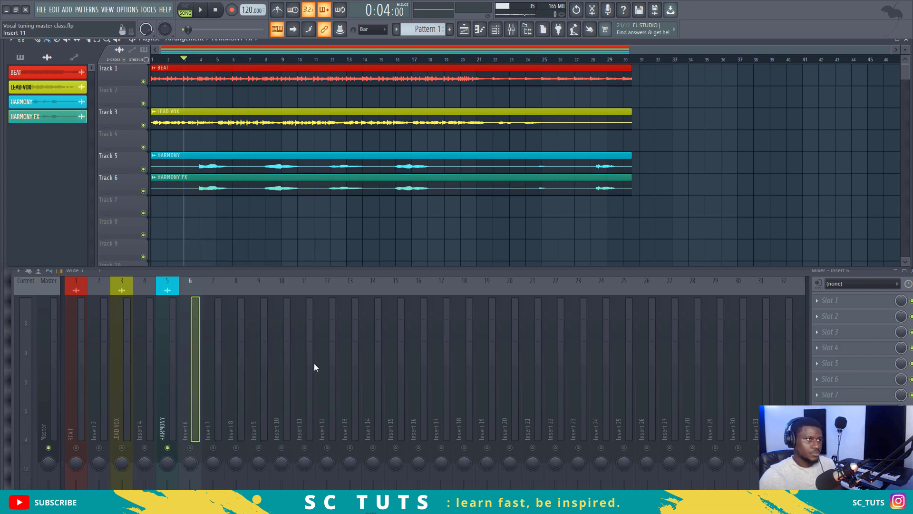
# Compare the channel settings of the HARMONY FX and HARMONY clips and look over mixer inserts 5 to 7
pyautogui.doubleClick(213, 189)
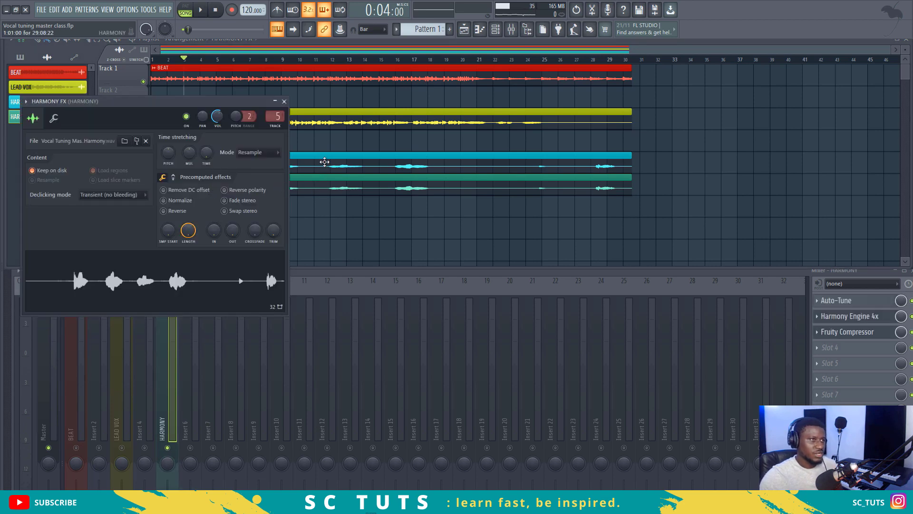
pyautogui.doubleClick(325, 162)
pyautogui.doubleClick(332, 174)
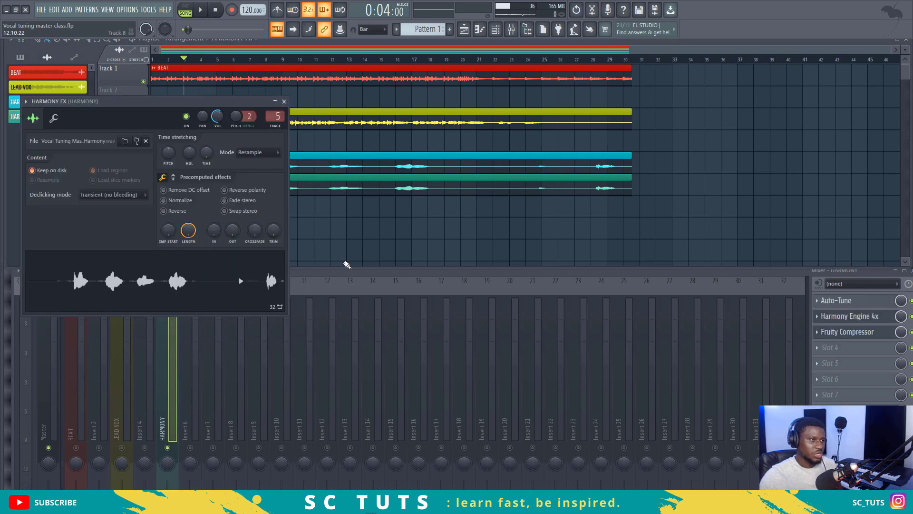
pyautogui.click(196, 411)
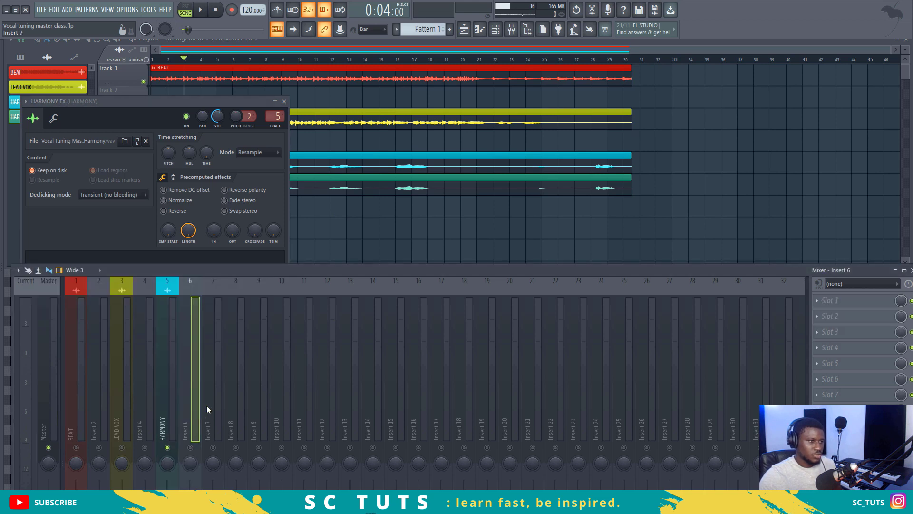
pyautogui.click(206, 408)
pyautogui.click(167, 407)
pyautogui.click(197, 401)
pyautogui.click(210, 400)
pyautogui.click(401, 167)
pyautogui.doubleClick(388, 177)
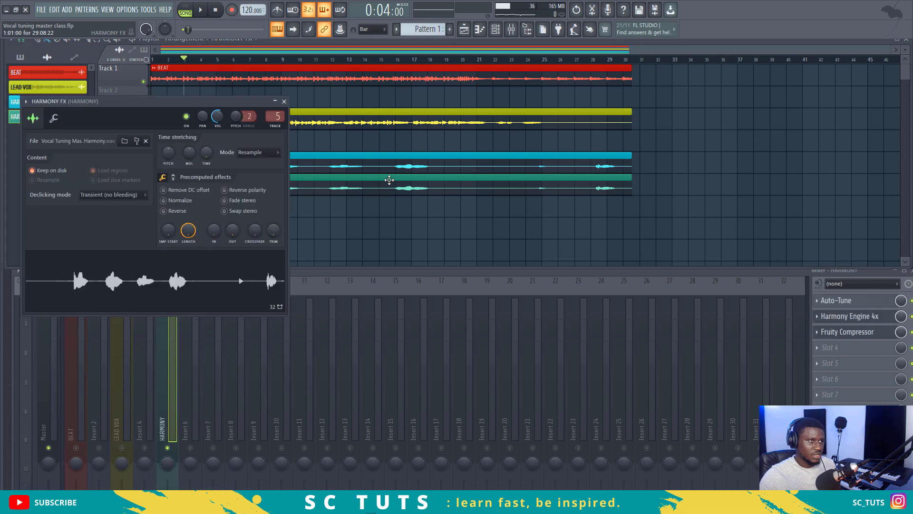
# Route the original HARMONY channel to mixer insert 7, linking its name and colour
pyautogui.doubleClick(359, 156)
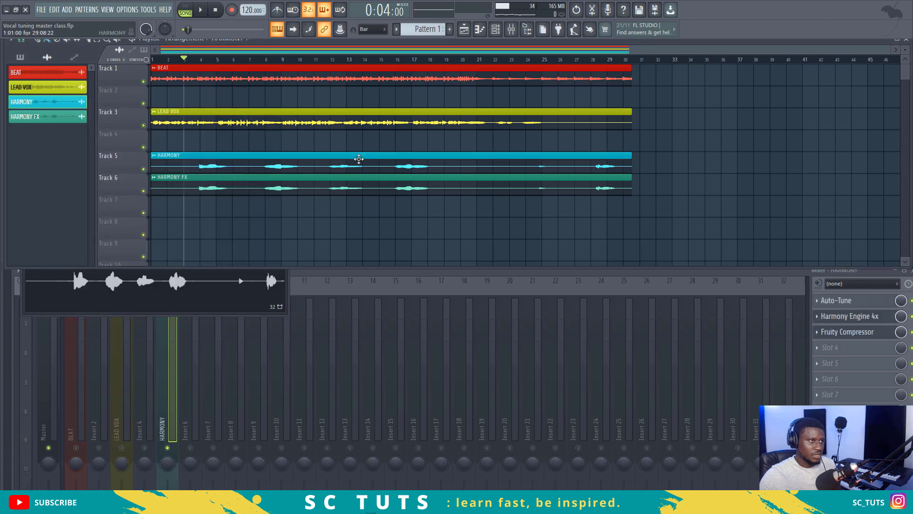
pyautogui.click(208, 383)
pyautogui.hotkey('ctrl', 'l')
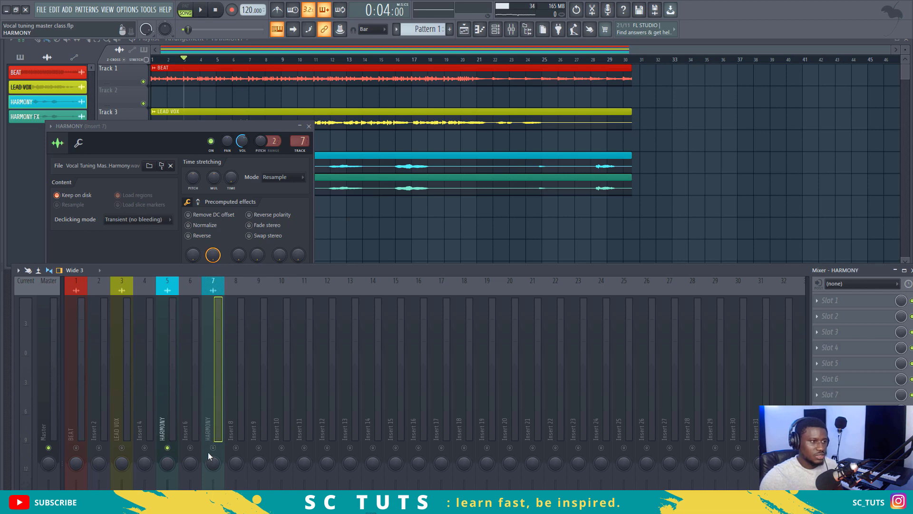
# Add Auto-Tune to mixer track 7 with key G, Major scale, Low Male input type and retune speed 3
pyautogui.click(850, 304)
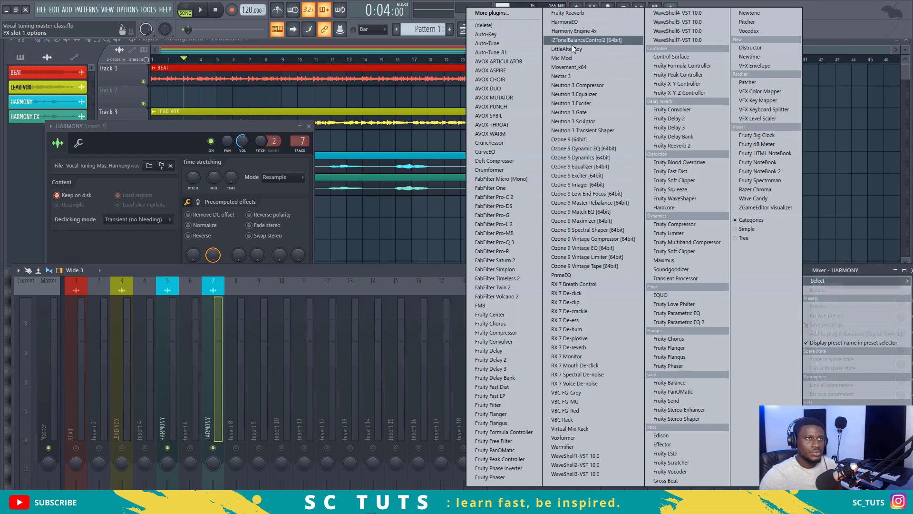
pyautogui.click(490, 53)
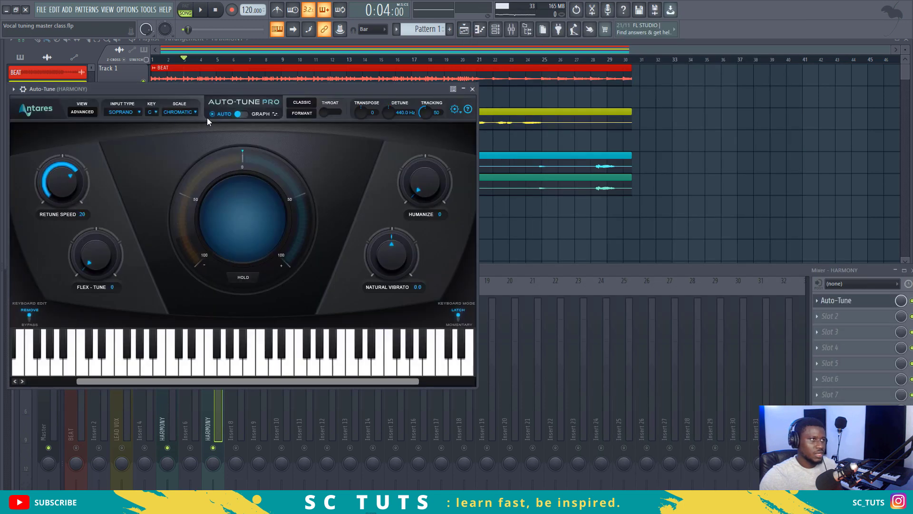
pyautogui.scroll(-1, 178, 112)
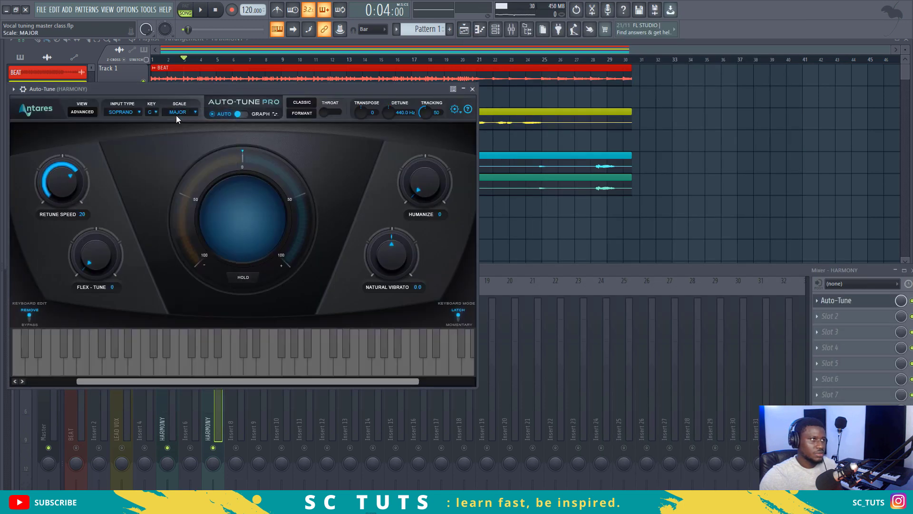
pyautogui.click(151, 113)
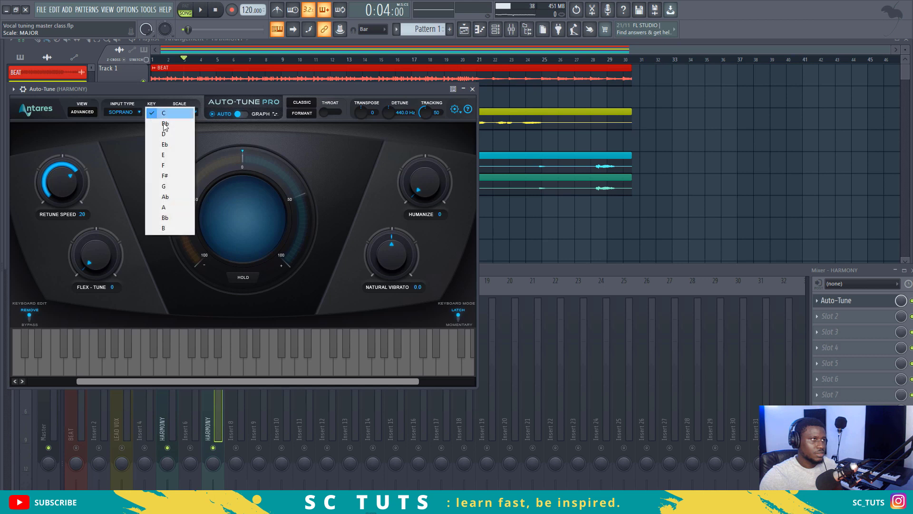
pyautogui.click(172, 188)
pyautogui.click(136, 113)
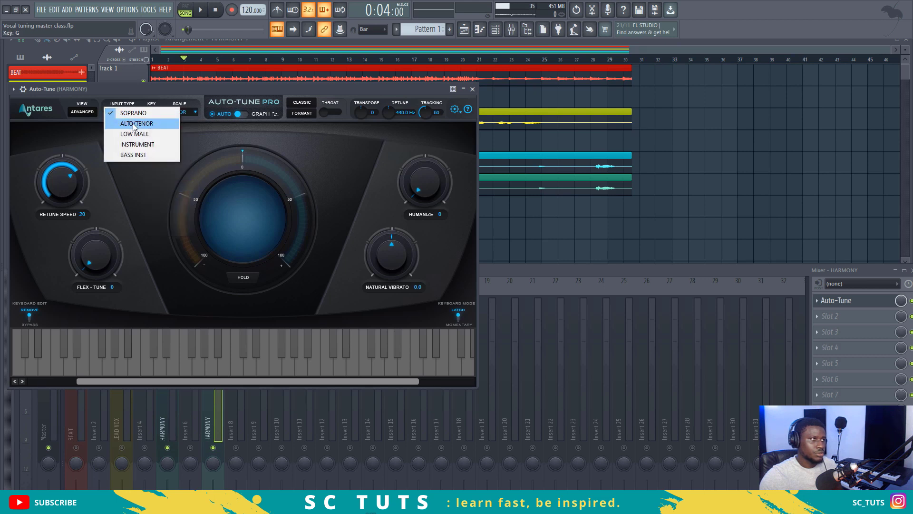
pyautogui.click(131, 135)
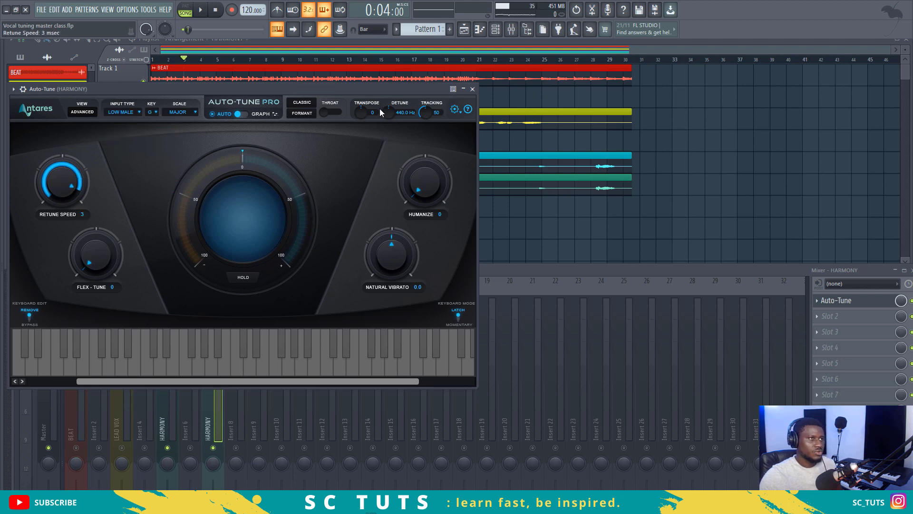
pyautogui.click(473, 89)
# In mixer track 5's Harmony Engine, try the input gain at -inf, set it to -11 and mute the input voice
pyautogui.click(173, 365)
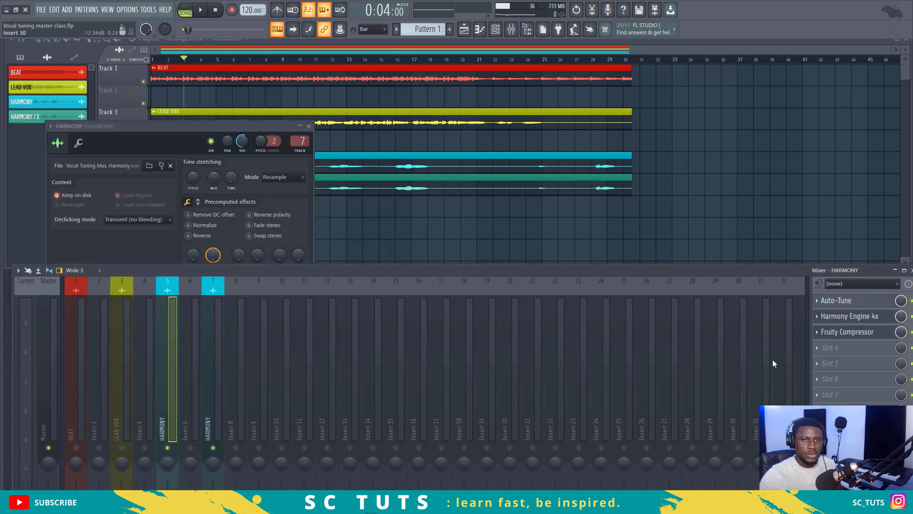
pyautogui.click(856, 317)
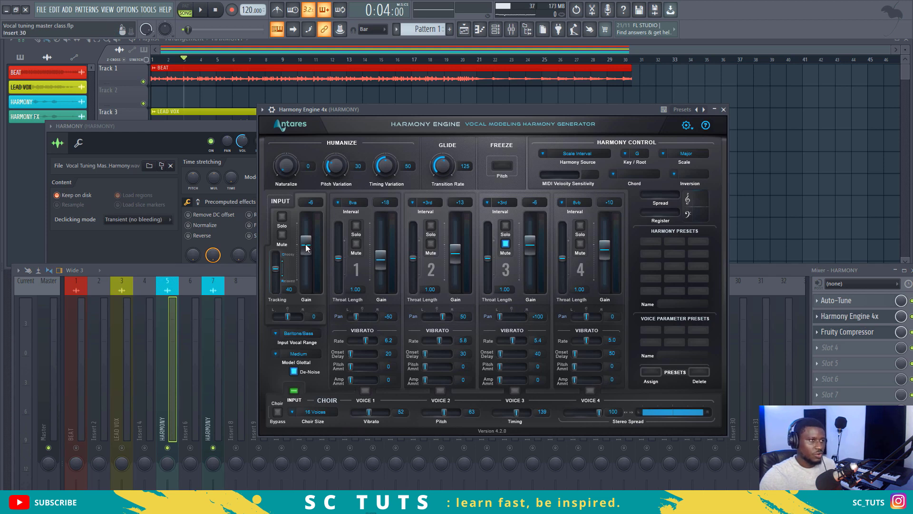
pyautogui.moveTo(306, 248)
pyautogui.mouseDown()
pyautogui.moveTo(313, 291)
pyautogui.moveTo(291, 244)
pyautogui.mouseUp()
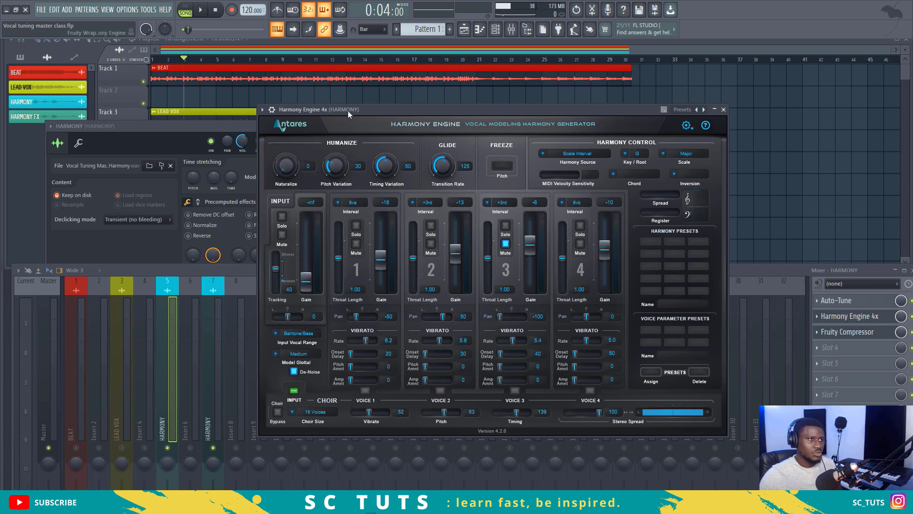
pyautogui.moveTo(307, 284); pyautogui.dragTo(310, 255)
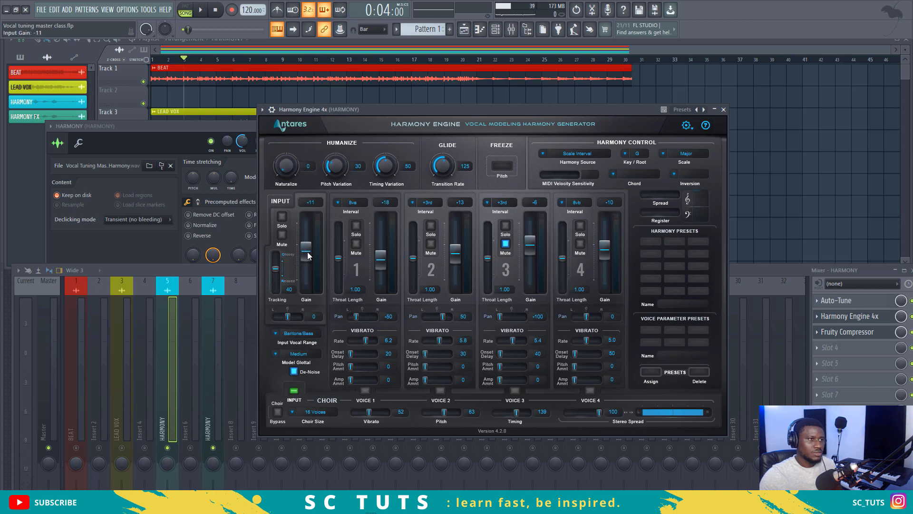
pyautogui.click(281, 235)
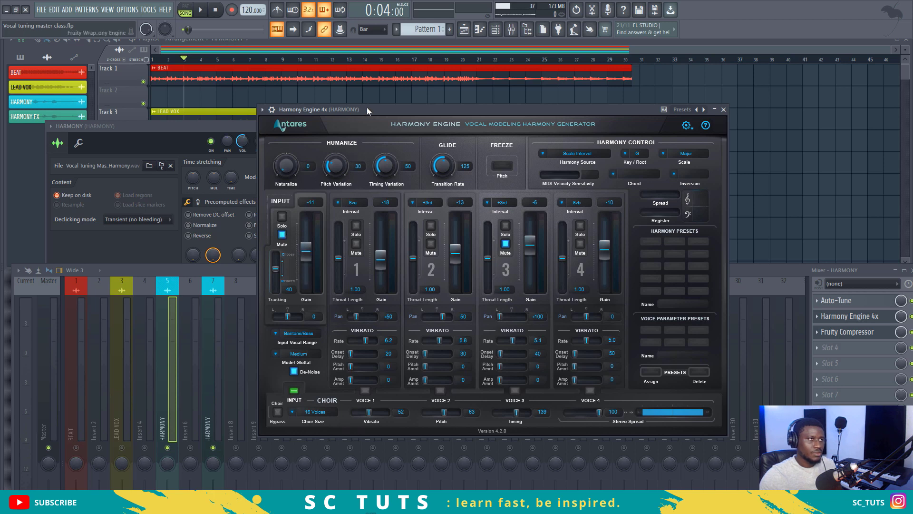
# Move the Harmony Engine window aside, play the mix with the input muted, and return to the playlist's harmony clips
pyautogui.moveTo(367, 108); pyautogui.dragTo(410, 101)
pyautogui.press('space')
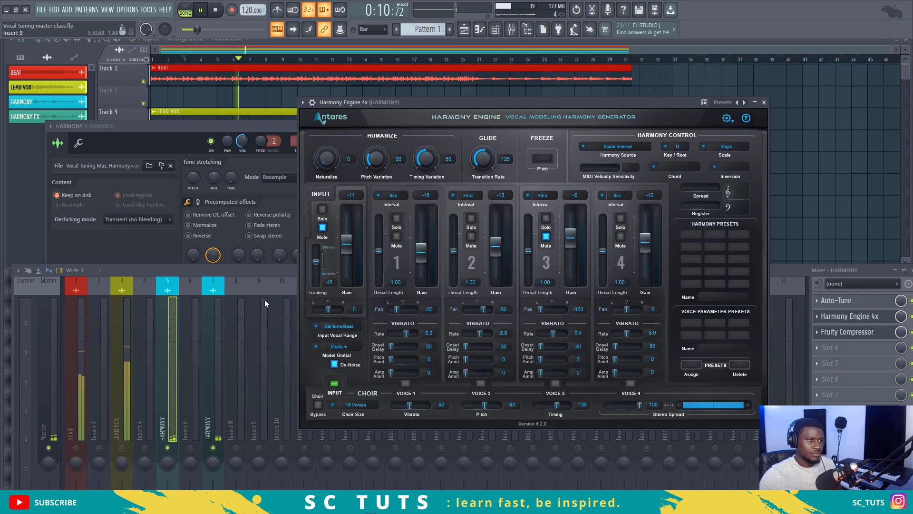
pyautogui.press('space')
pyautogui.click(200, 165)
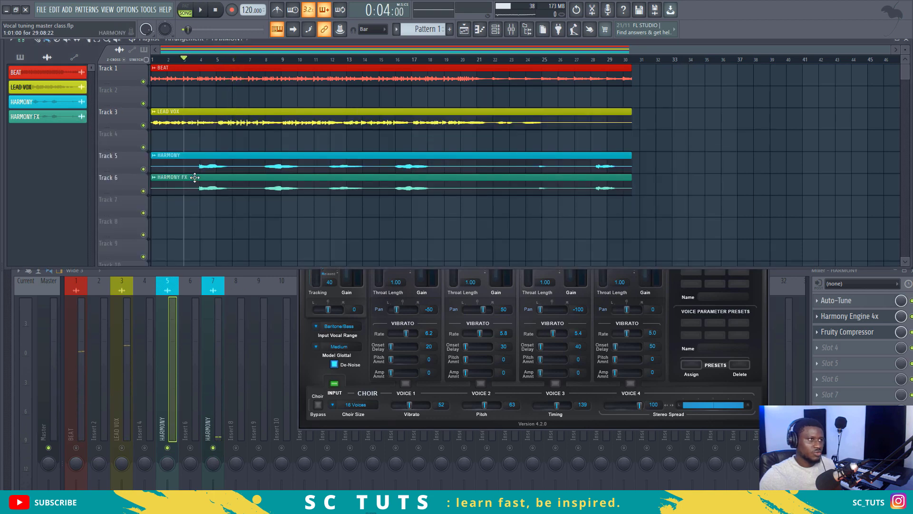
# Audition the original harmony on mixer track 7 with harmonized track 5 muted, stop playback and unmute track 5
pyautogui.click(171, 450)
pyautogui.press('space')
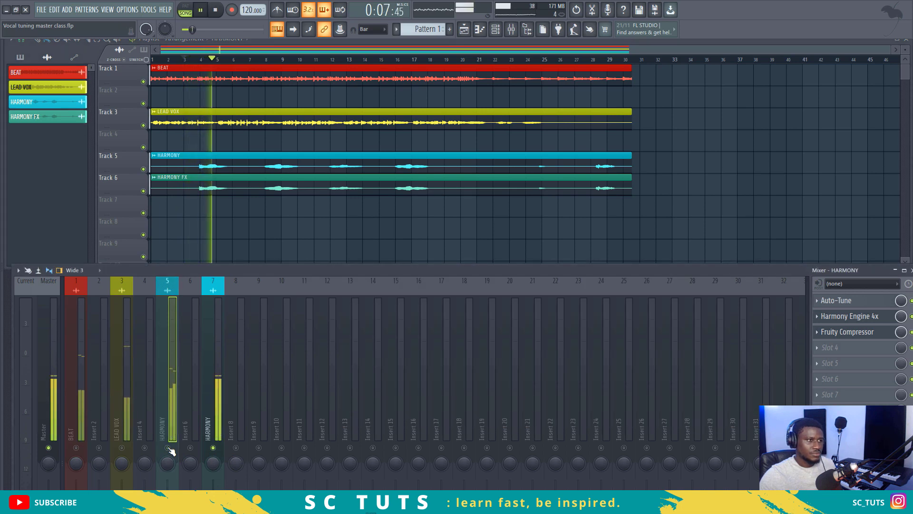
pyautogui.press('space')
pyautogui.click(167, 448)
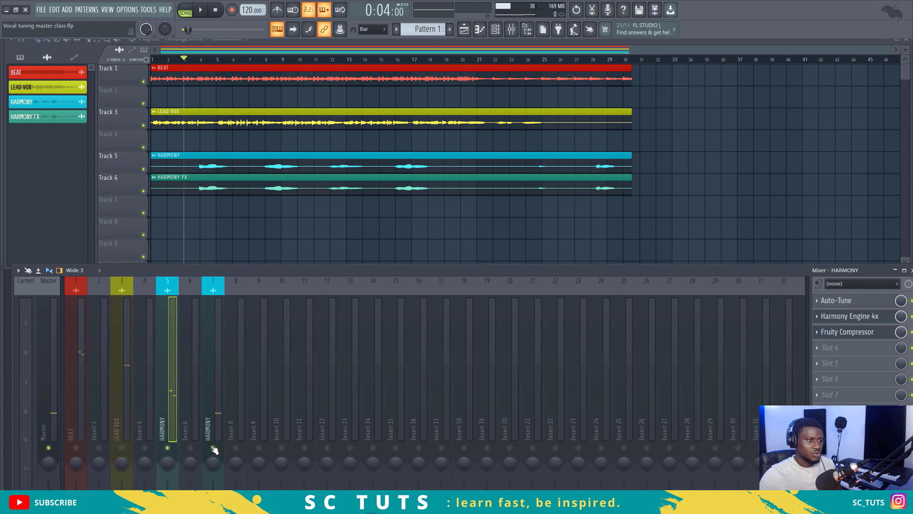
# Audition the harmonized vocal on mixer track 5 with track 7 muted, stop playback and unmute track 7
pyautogui.click(214, 448)
pyautogui.press('space')
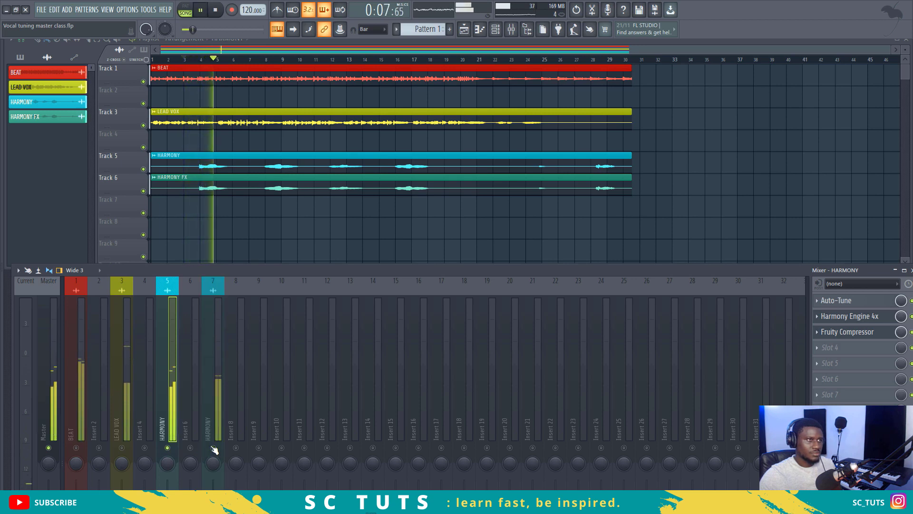
pyautogui.click(214, 448)
pyautogui.press('space')
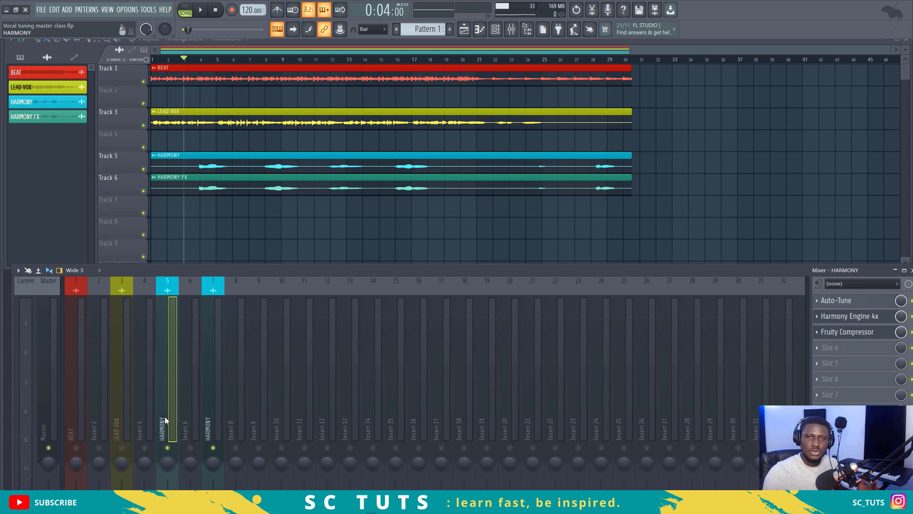
# Play both harmony tracks together, stop playback, and unmute the LEAD VOX and BEAT mixer tracks
pyautogui.press('space')
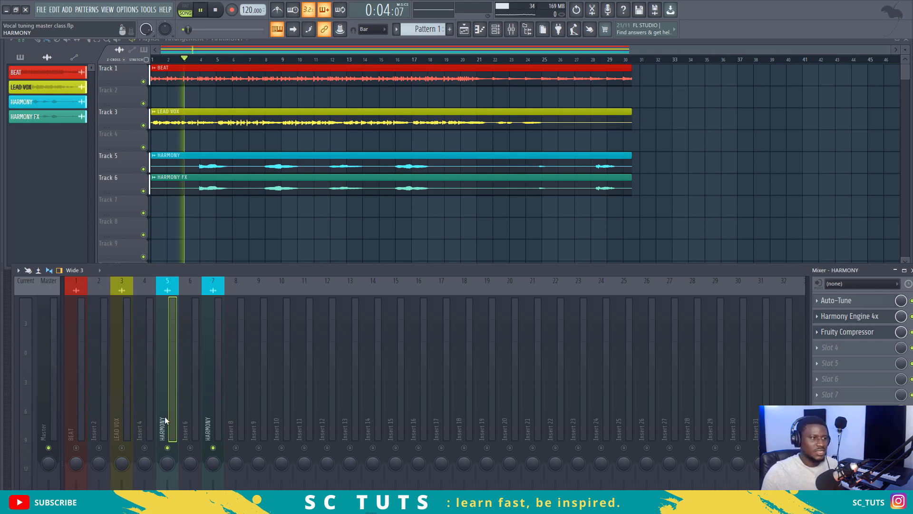
pyautogui.click(122, 448)
pyautogui.press('space')
pyautogui.click(76, 447)
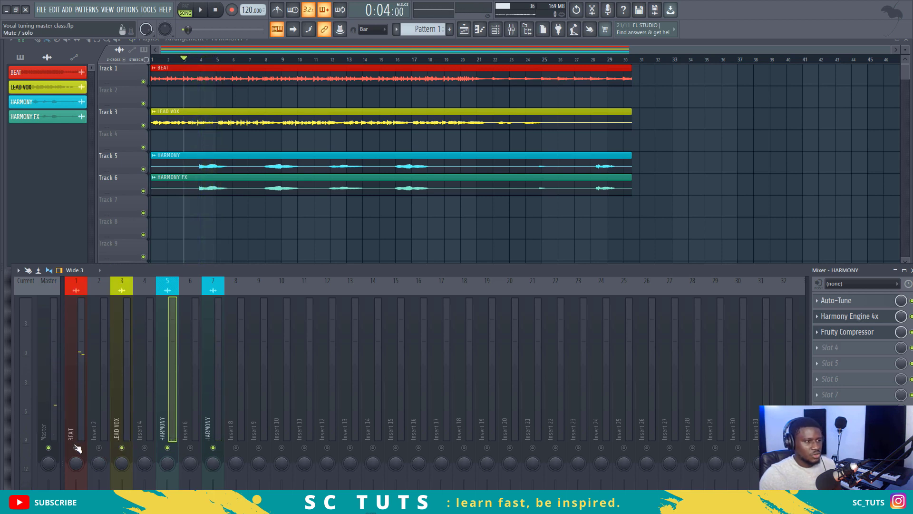
# Play the full mix with beat, lead vocal and both harmonies, and reopen Harmony Engine on mixer track 5
pyautogui.press('space')
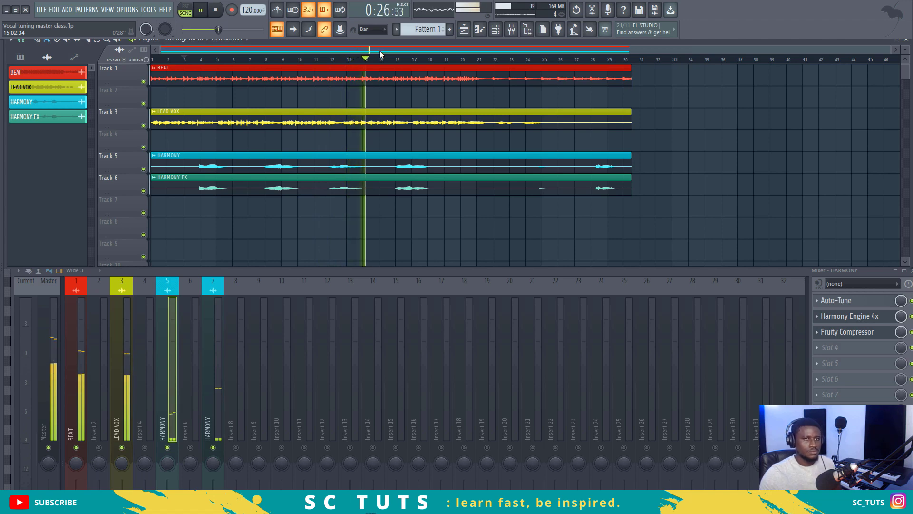
pyautogui.press('space')
pyautogui.click(851, 317)
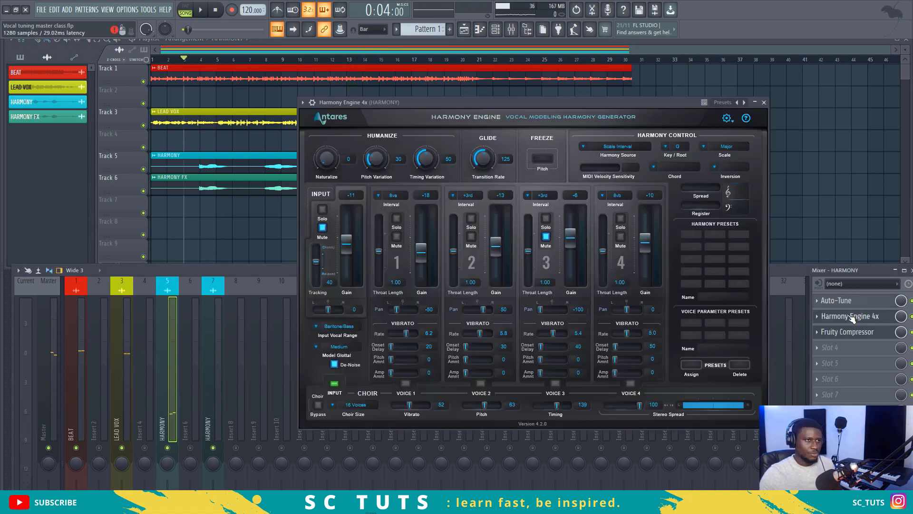